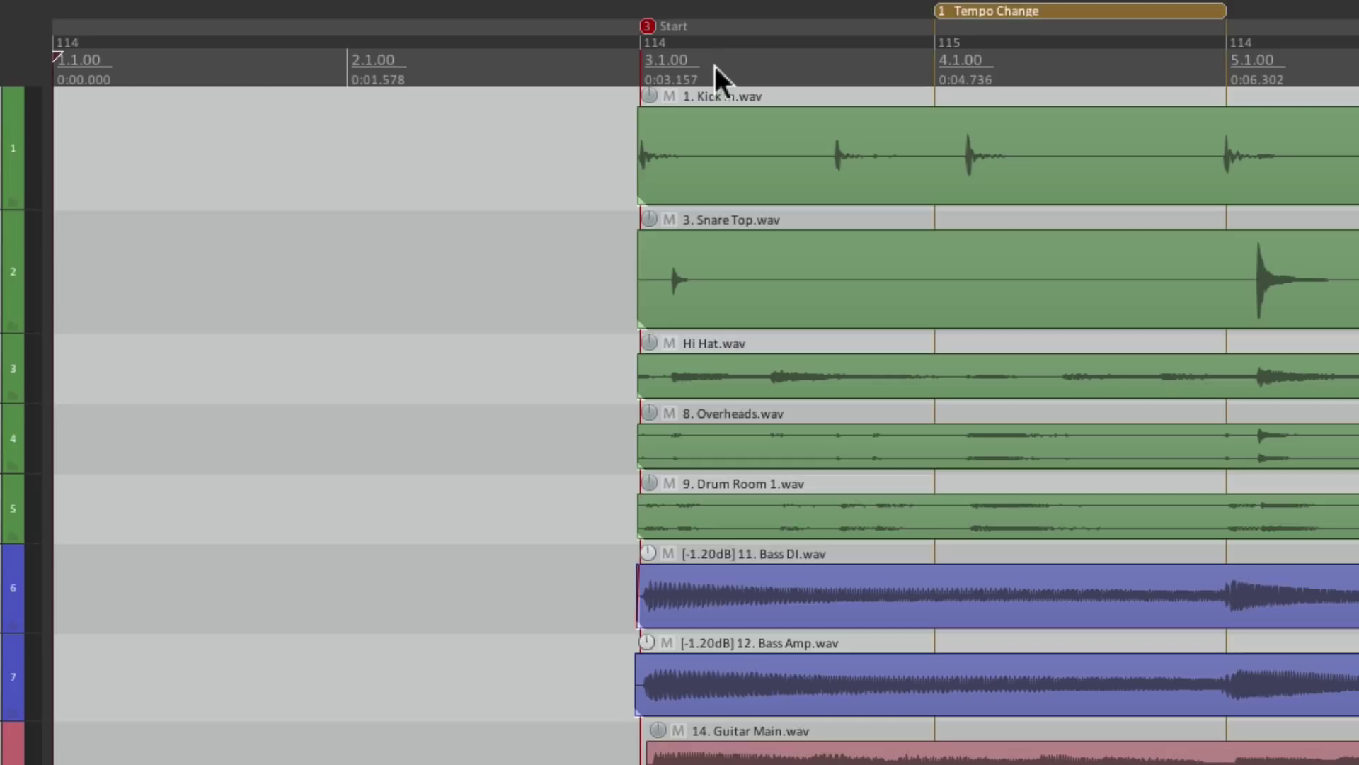
left_click(647, 30)
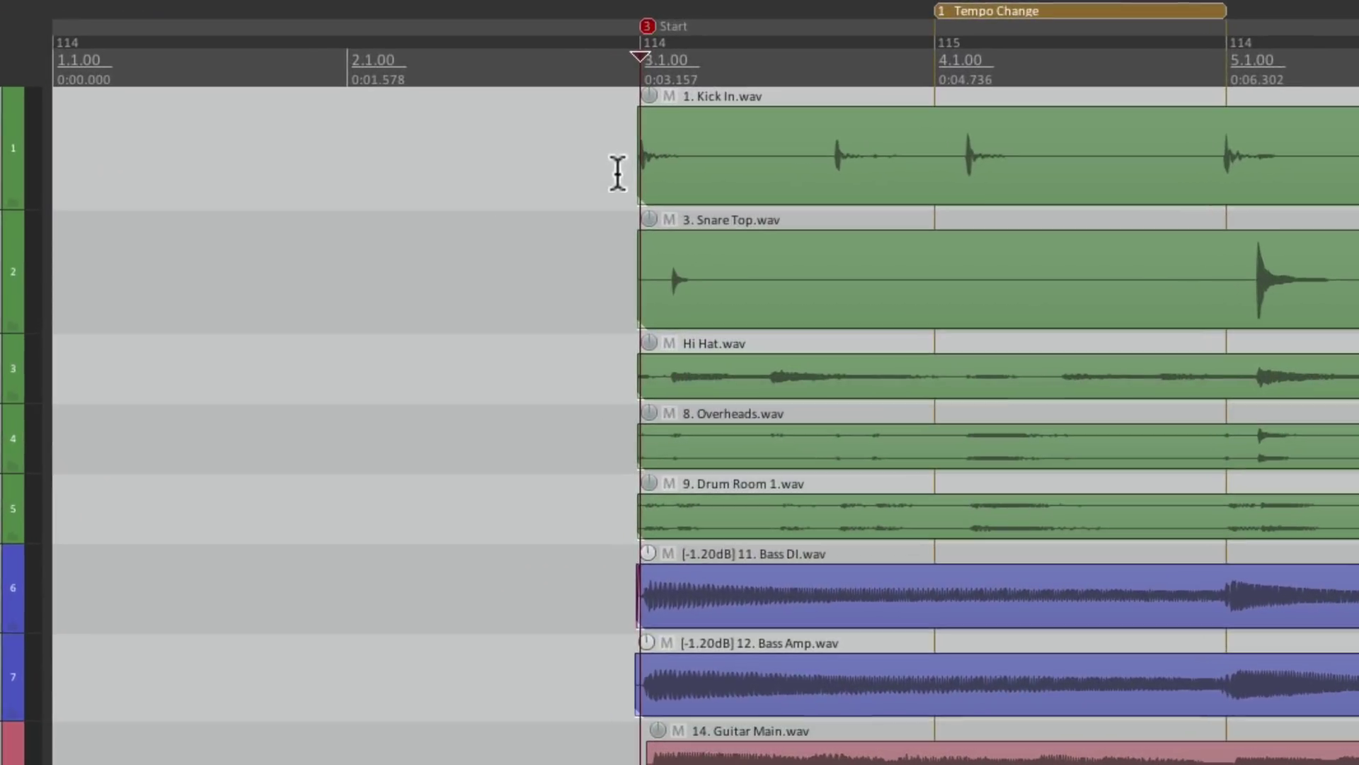
left_click(650, 82)
key("space")
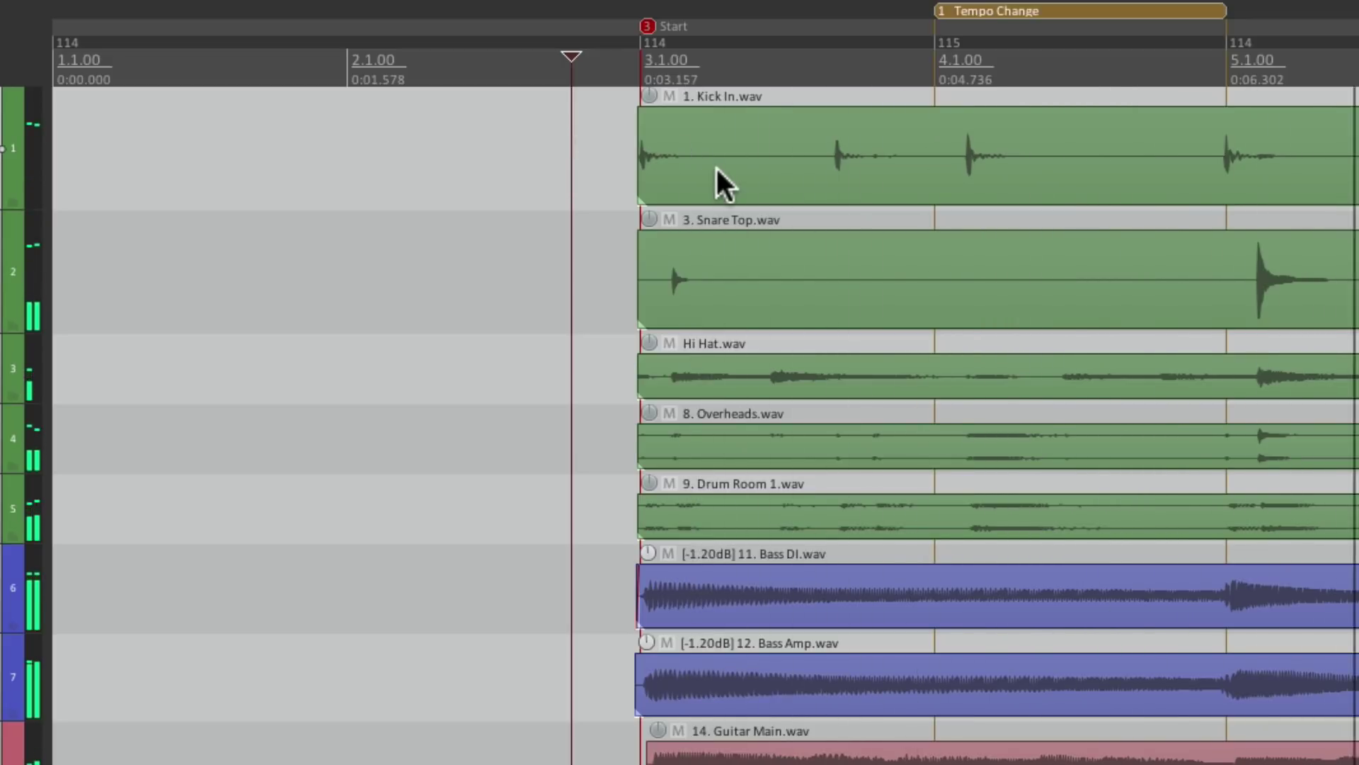
key("space")
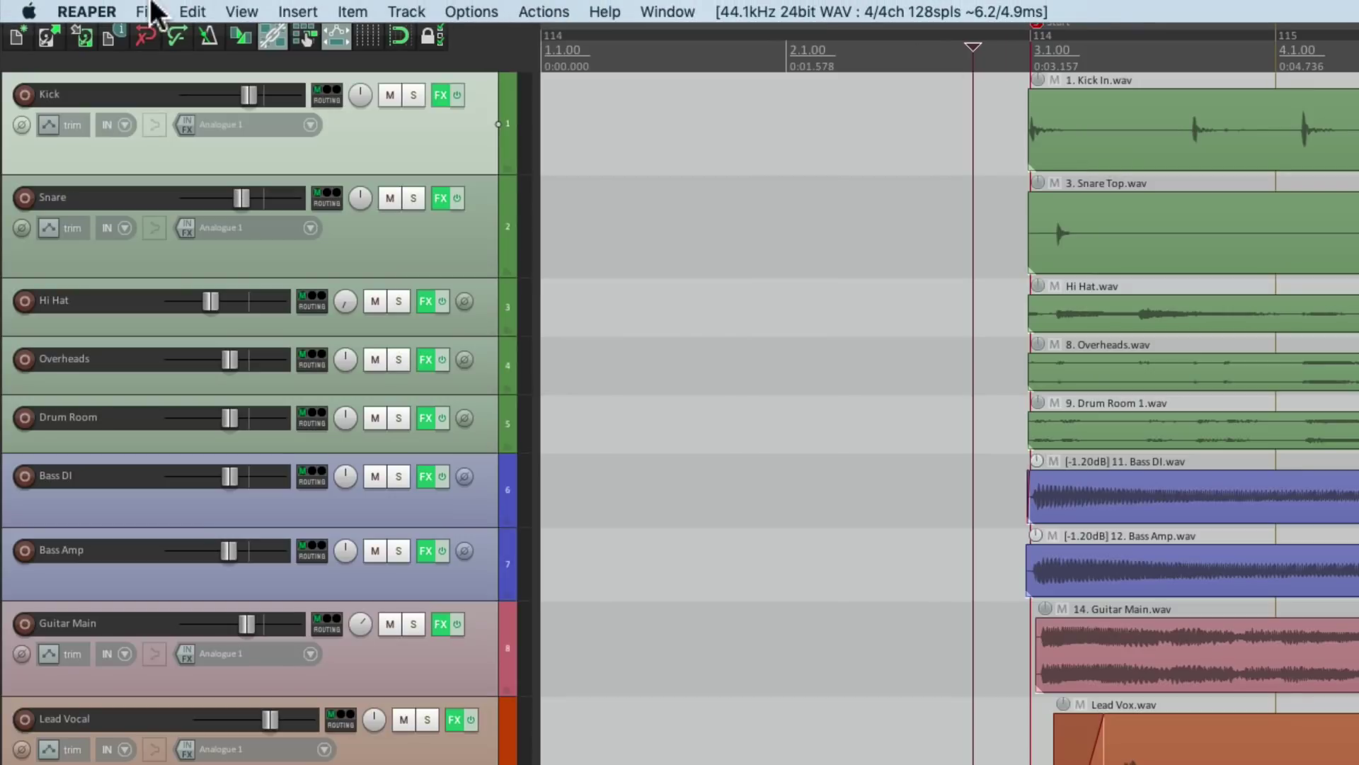
In Project Settings, change the Project start measure to -1 and confirm
left_click(147, 12)
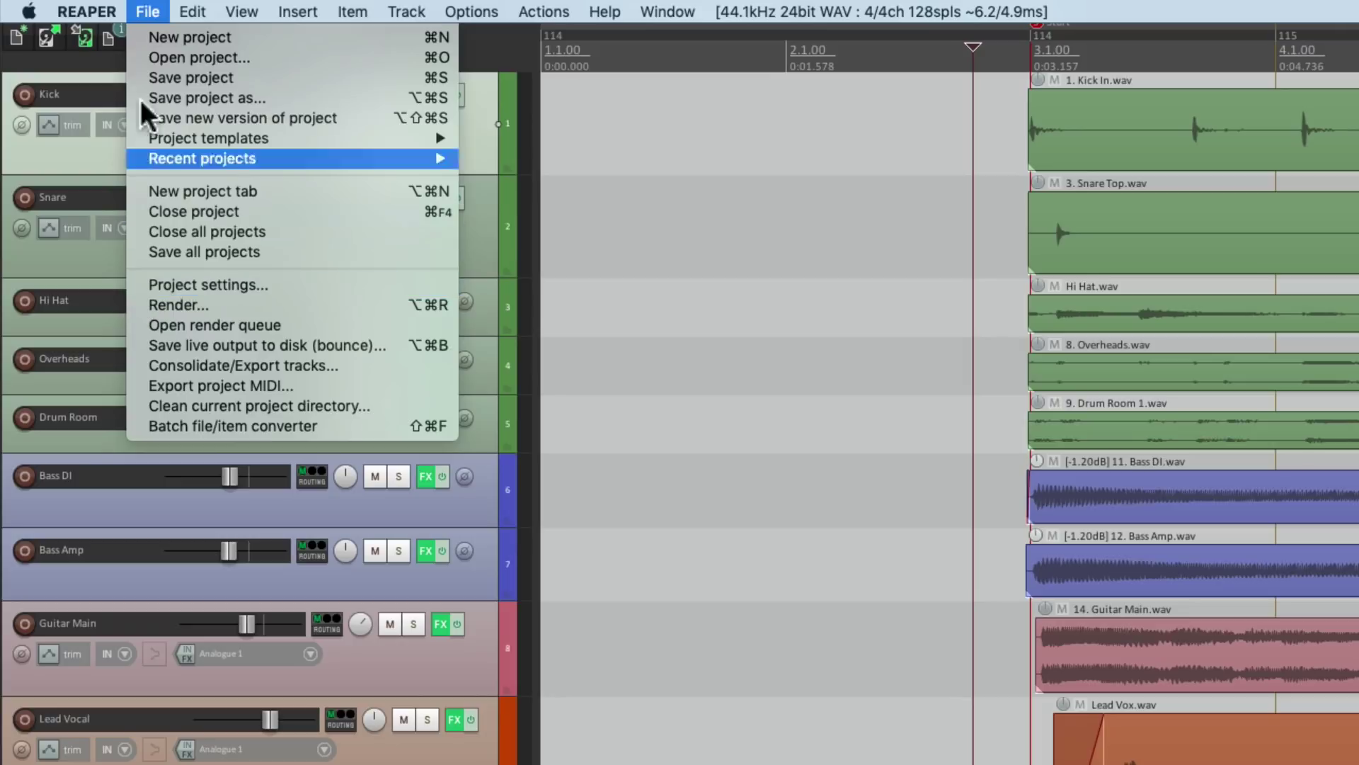
left_click(144, 11)
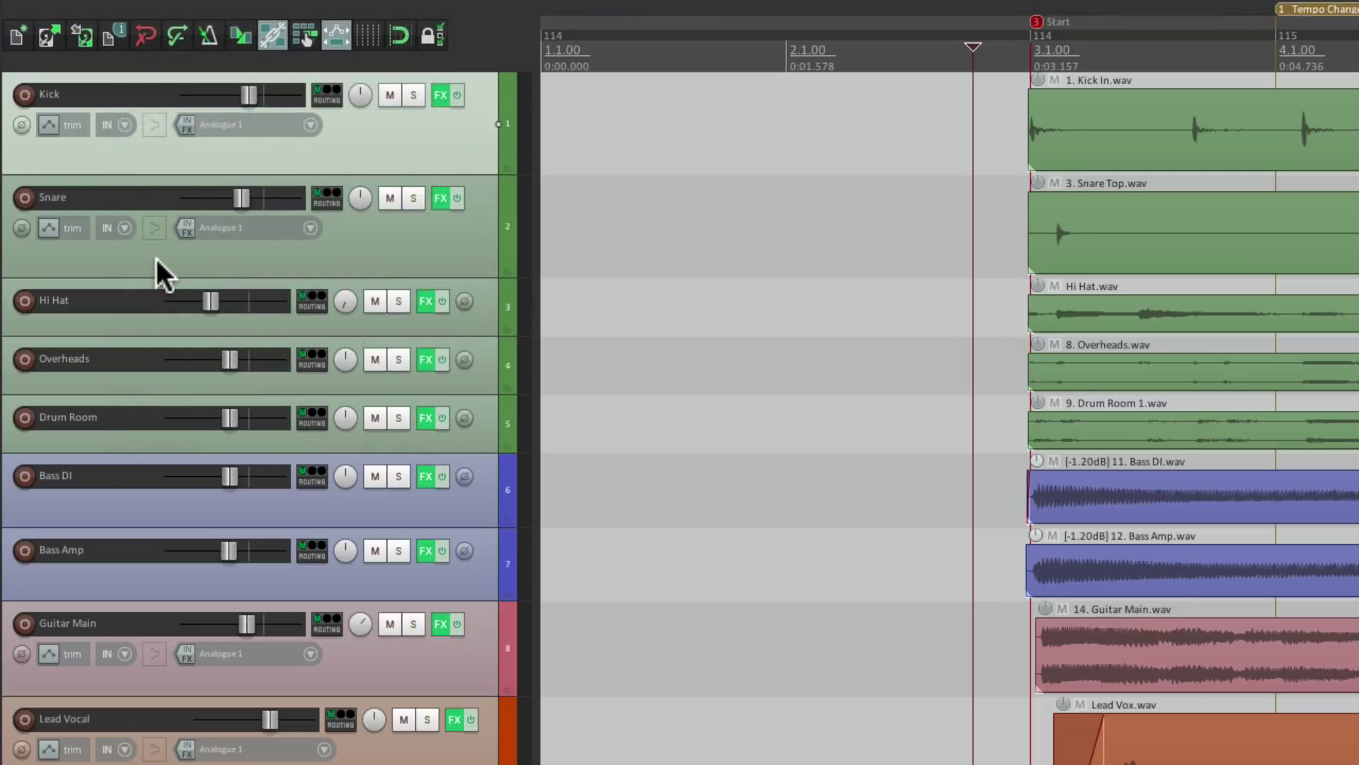
left_click(112, 41)
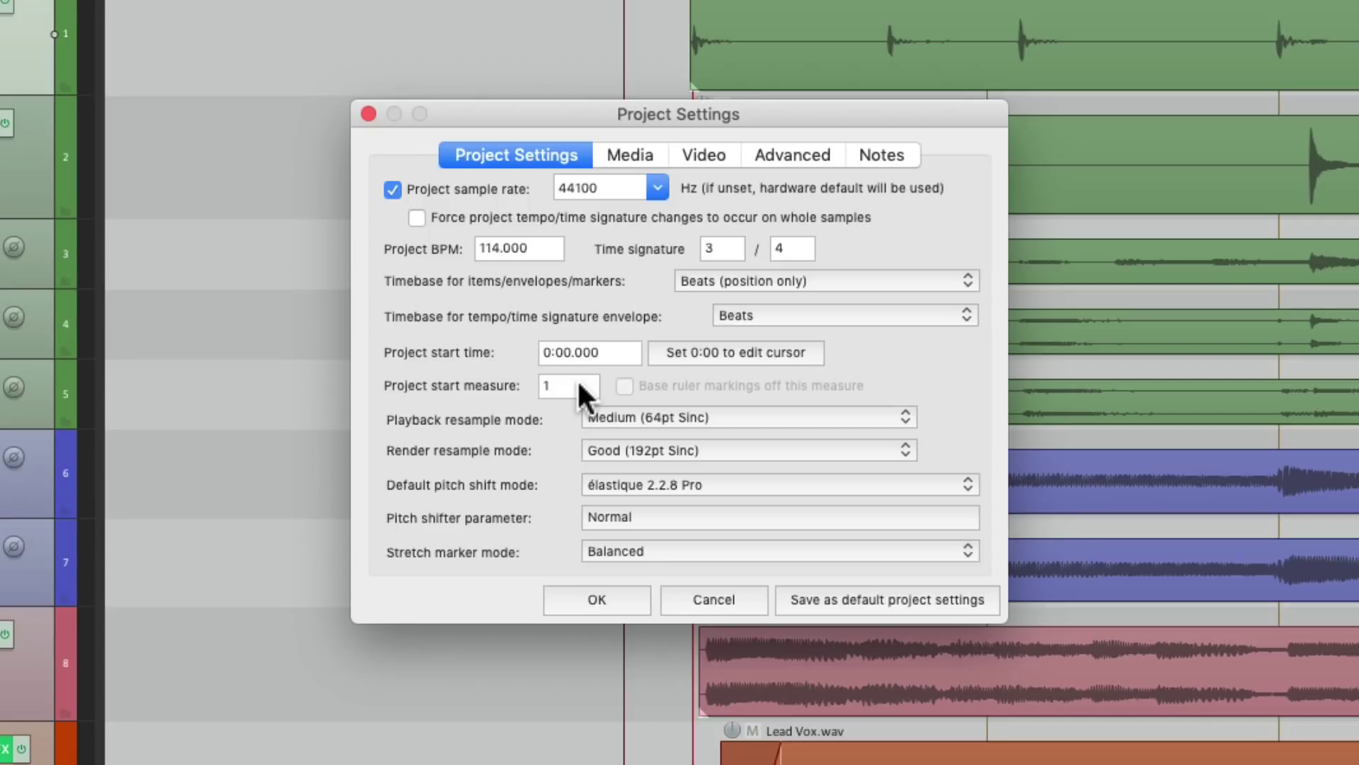
double_click(578, 386)
type("-1")
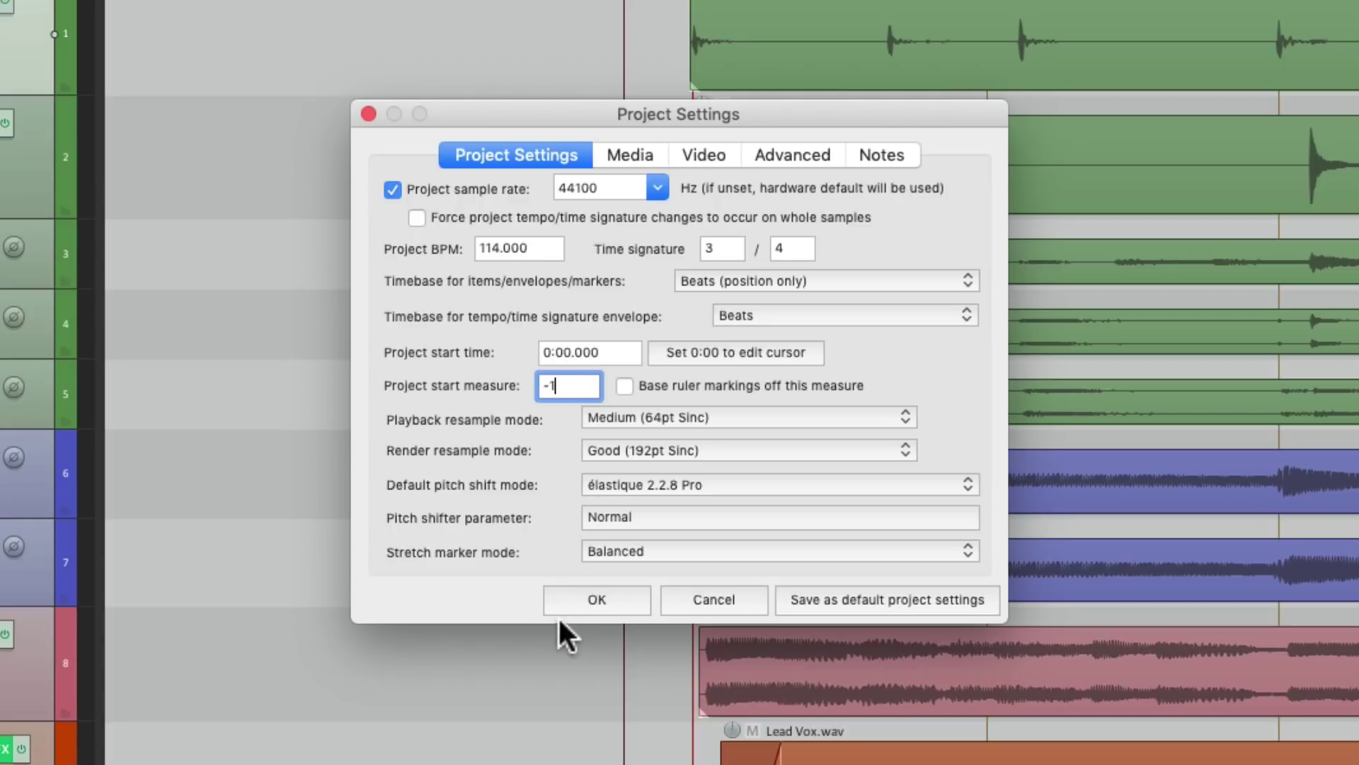
left_click(561, 609)
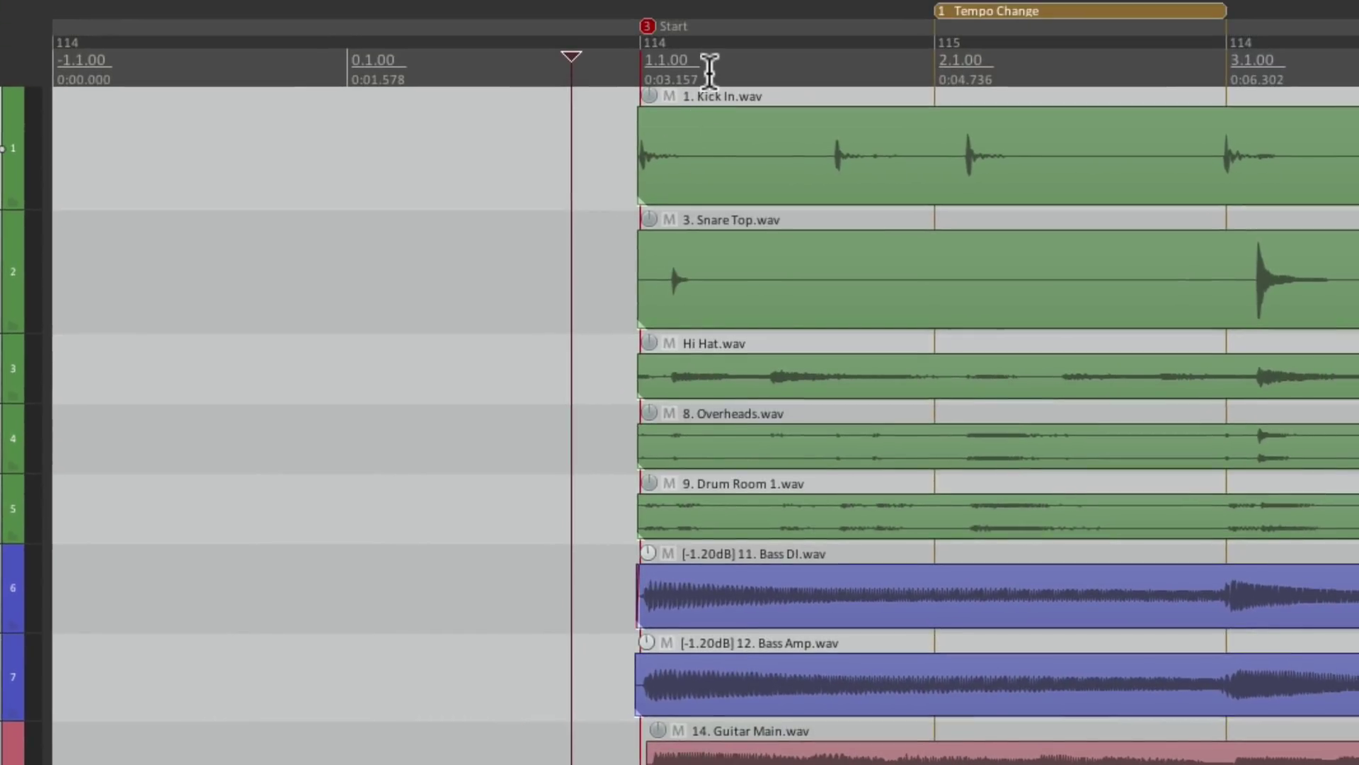
left_click(318, 161)
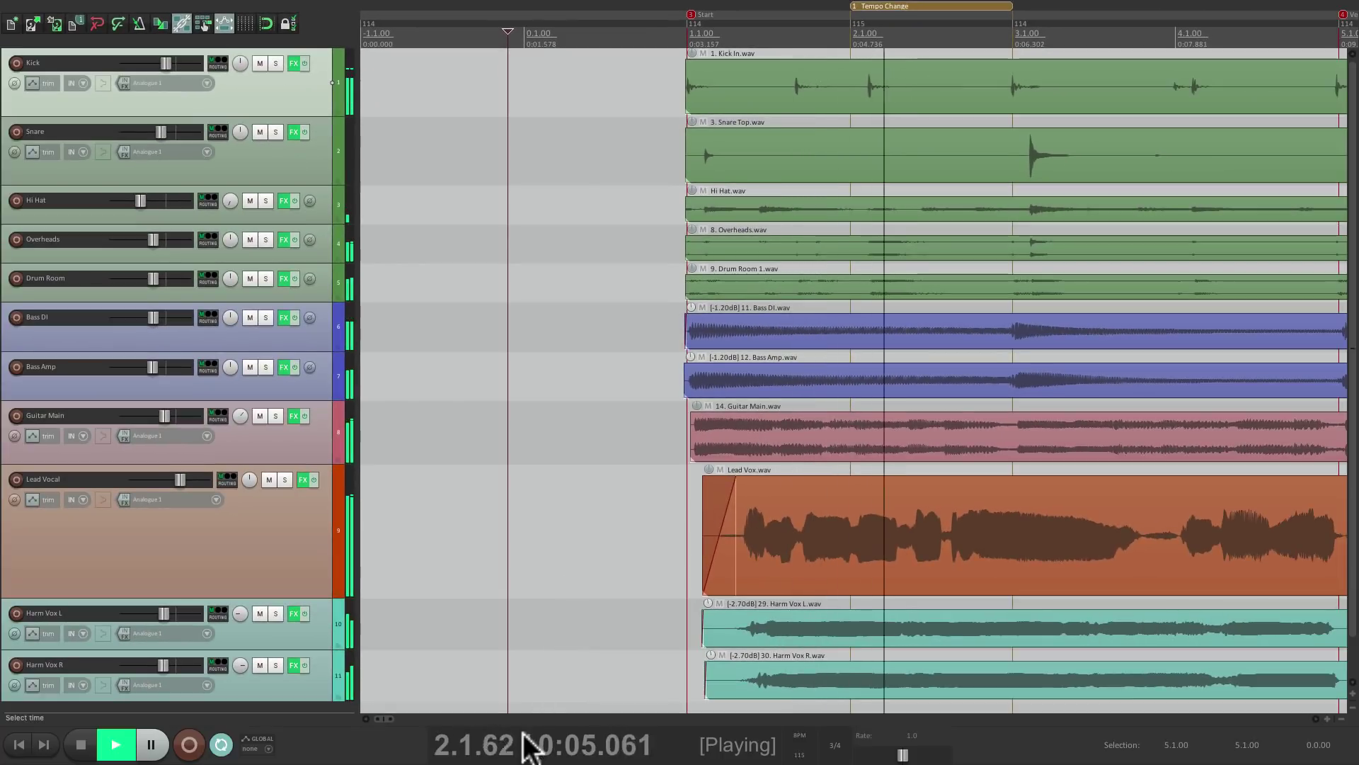
key("space")
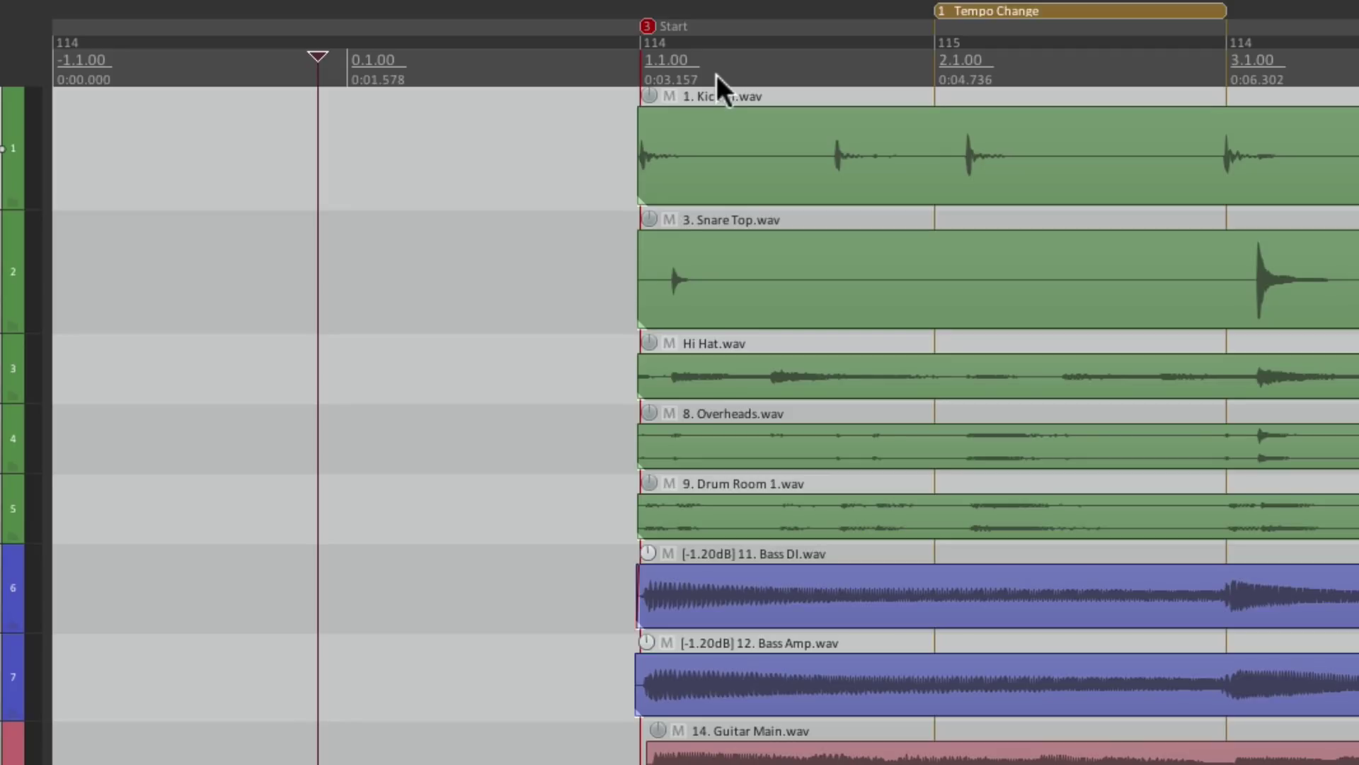
Put the edit cursor on the Start marker and make it the project's 0:00 point
key("alt+Return")
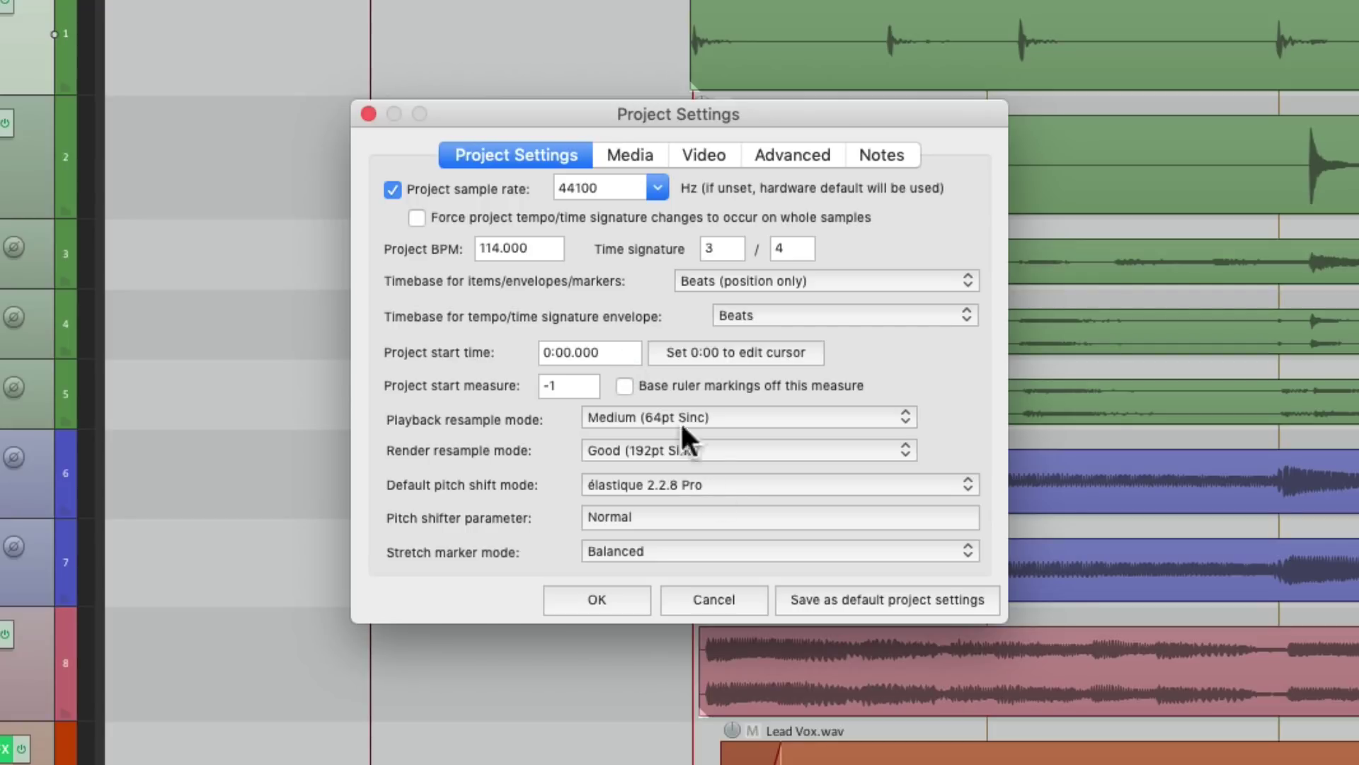
left_click(725, 602)
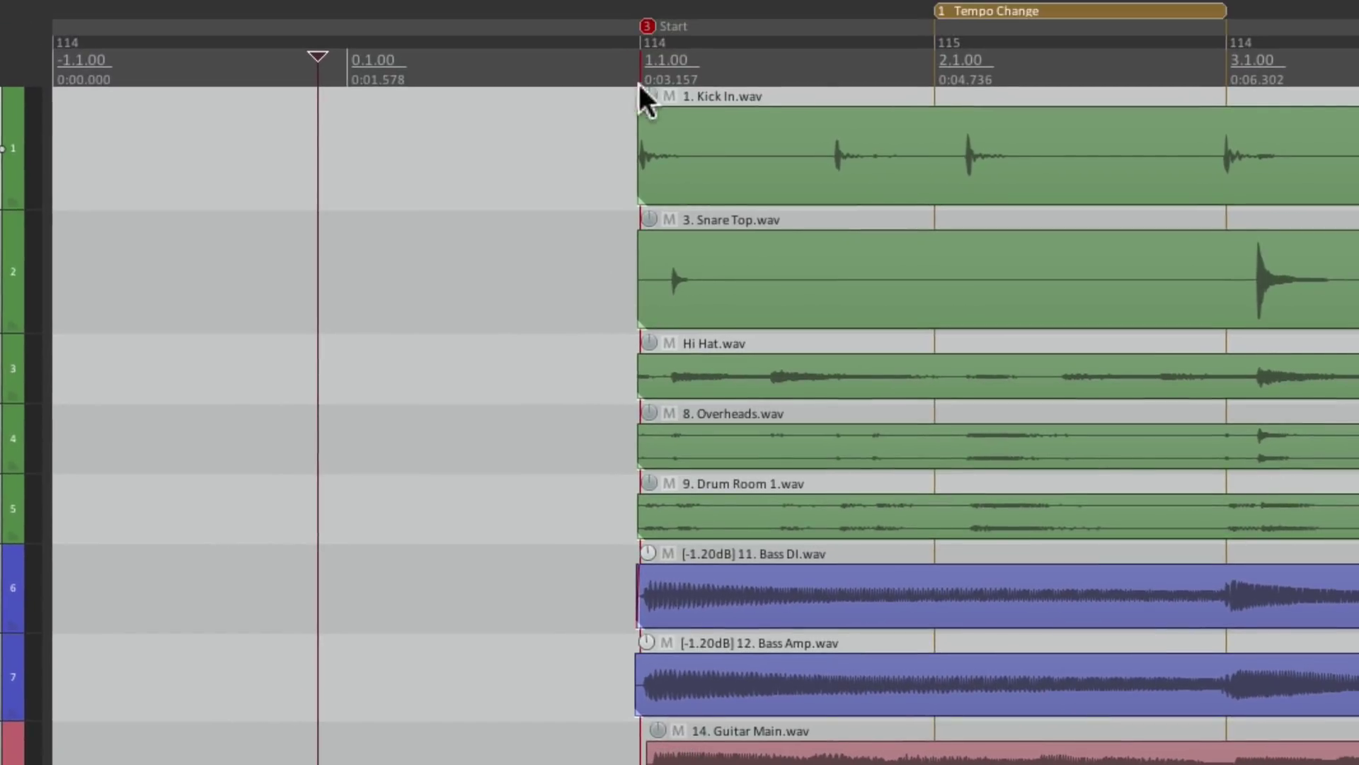
left_click(647, 29)
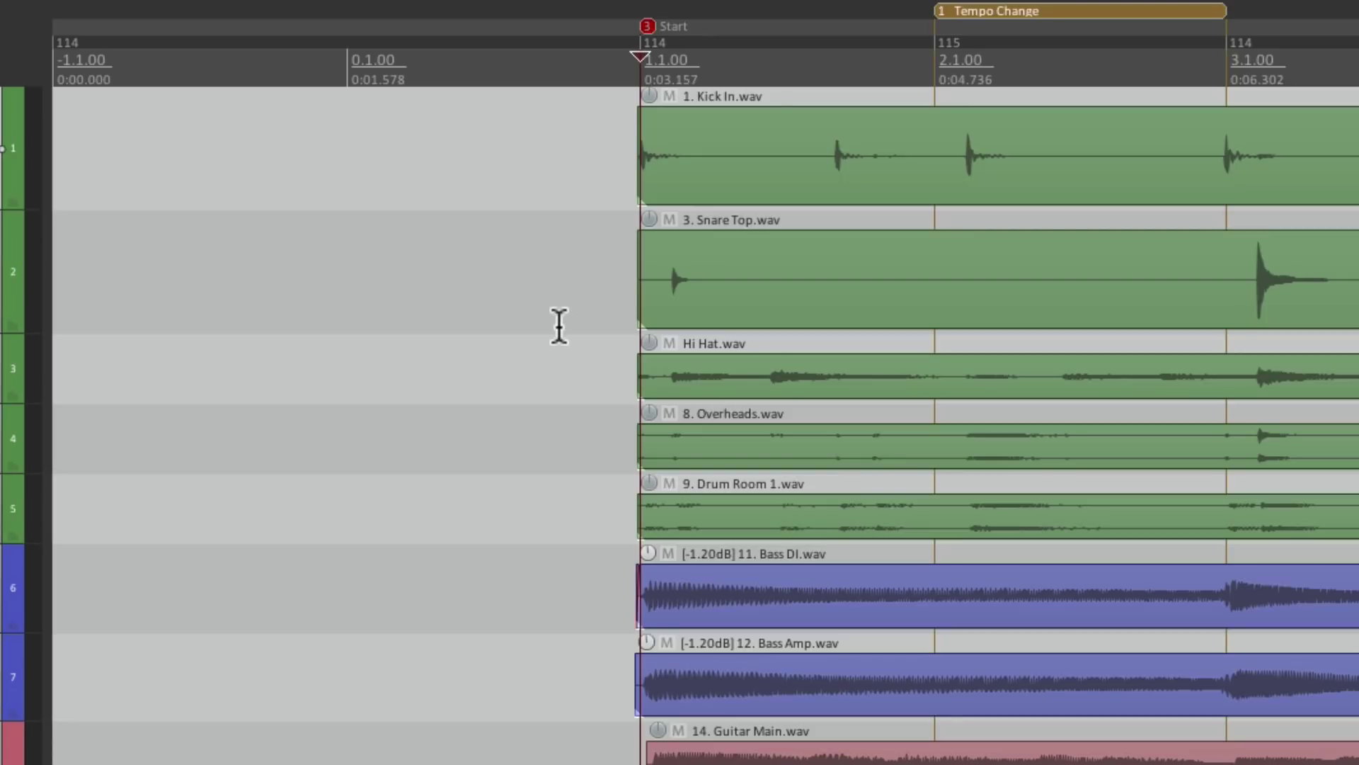
key("alt+Return")
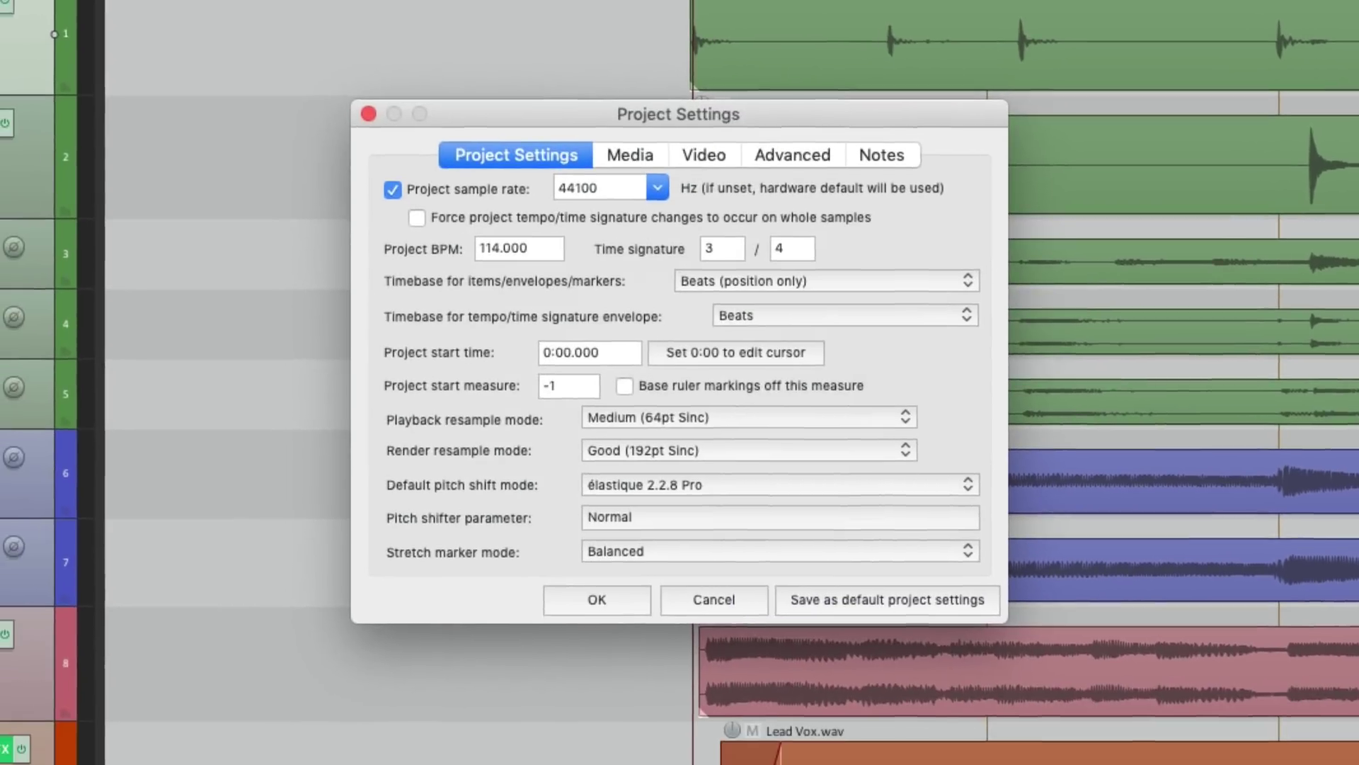
left_click(787, 354)
left_click(613, 593)
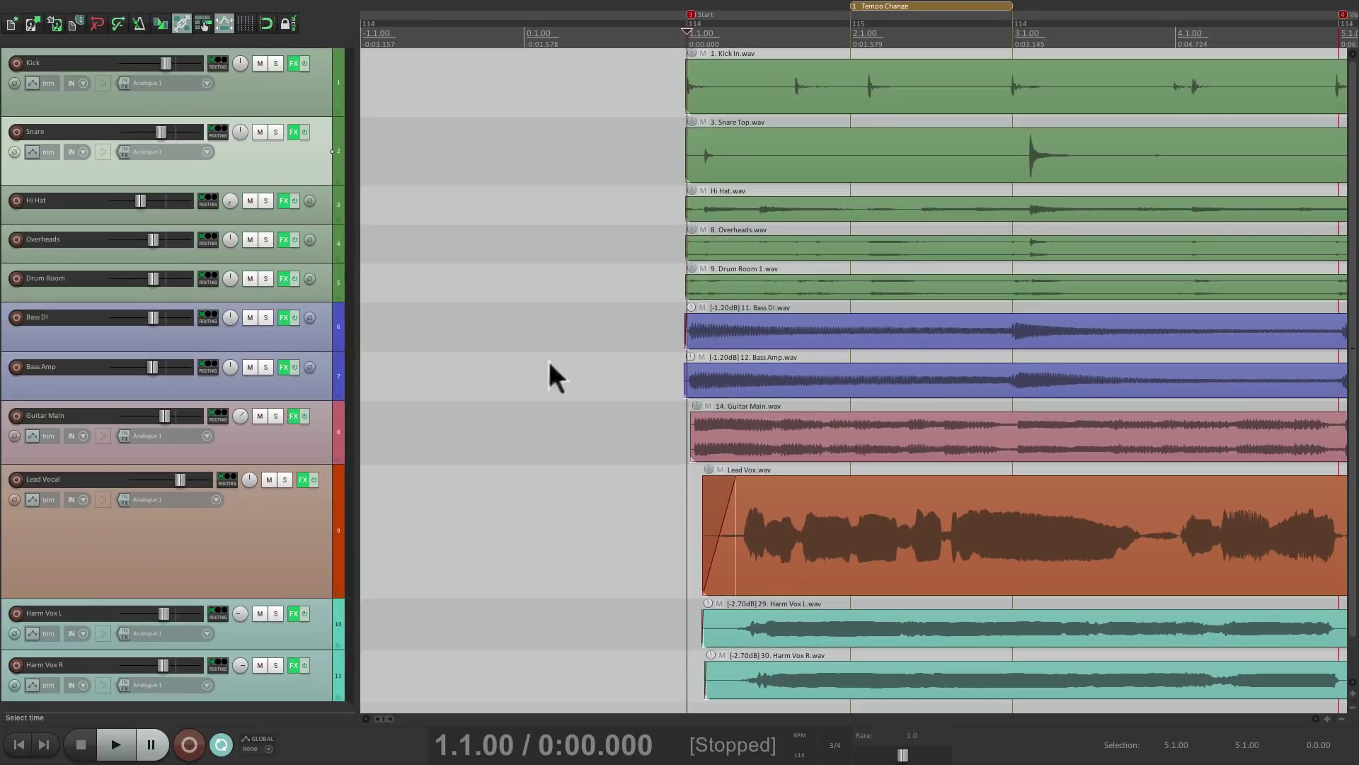
key("Home")
key("space")
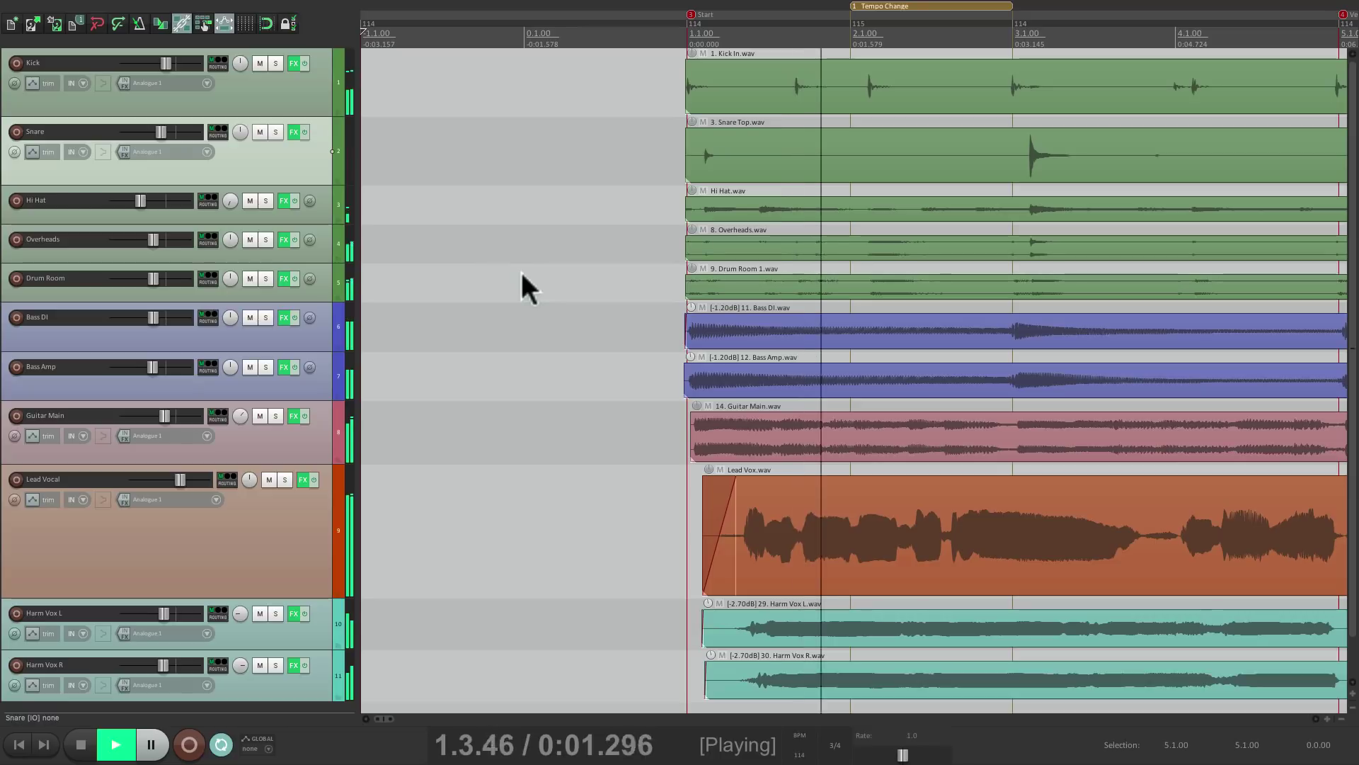
key("space")
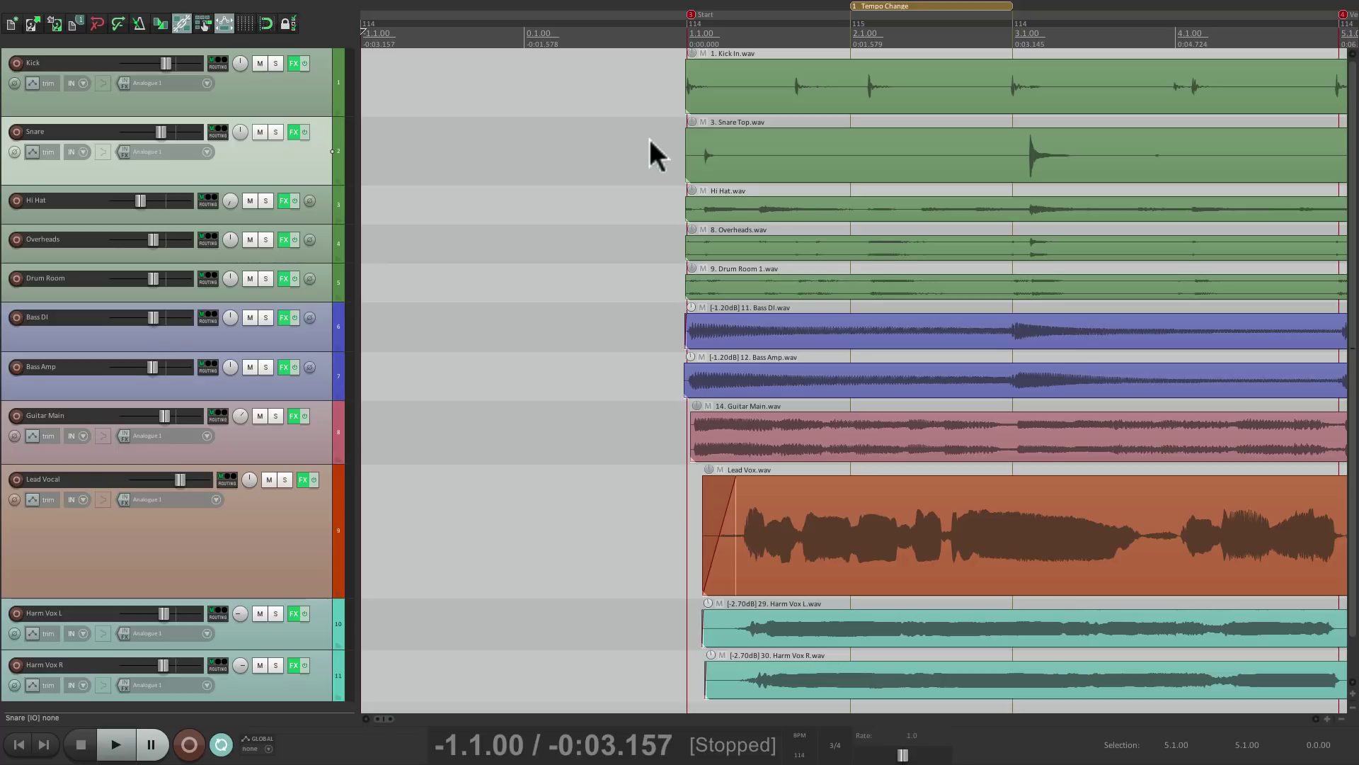
Select every item in the project, starting from the Kick In.wav item
left_click(749, 67)
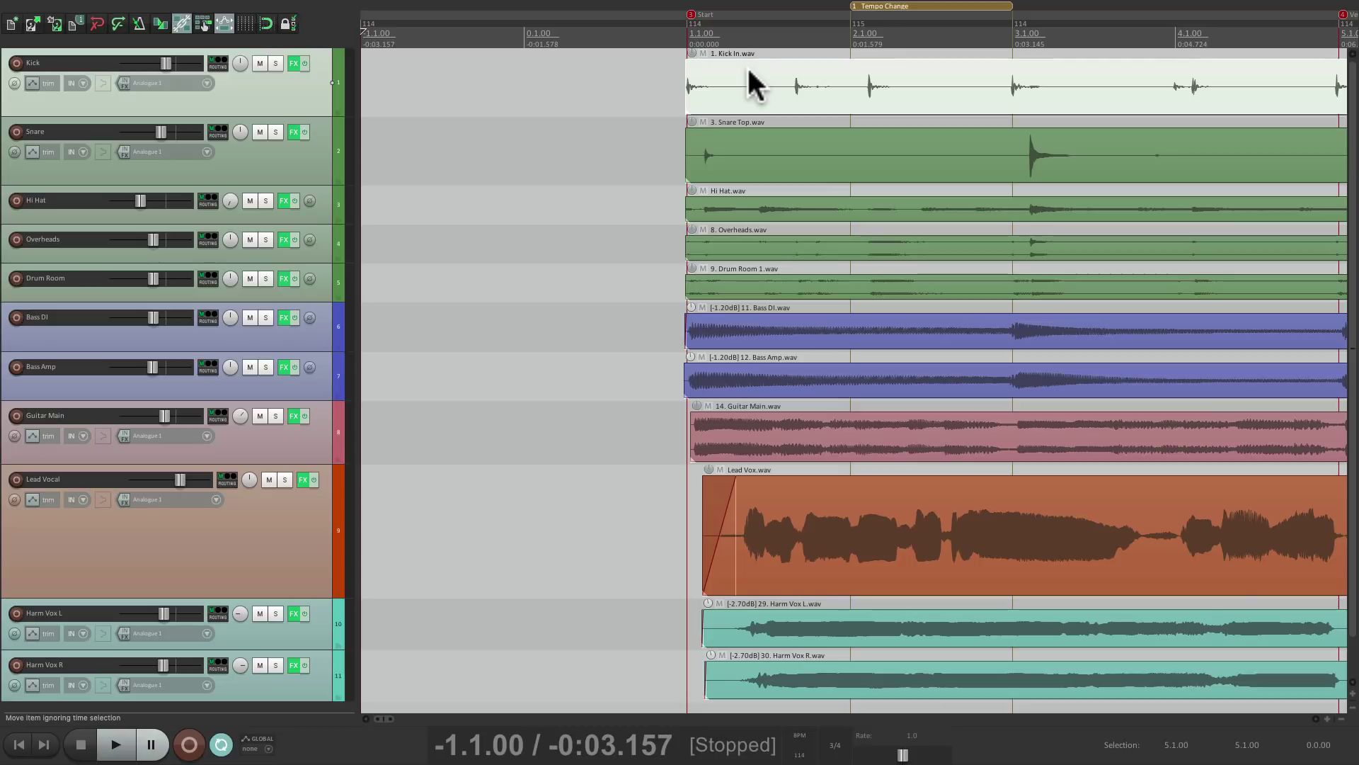
key("ctrl+a")
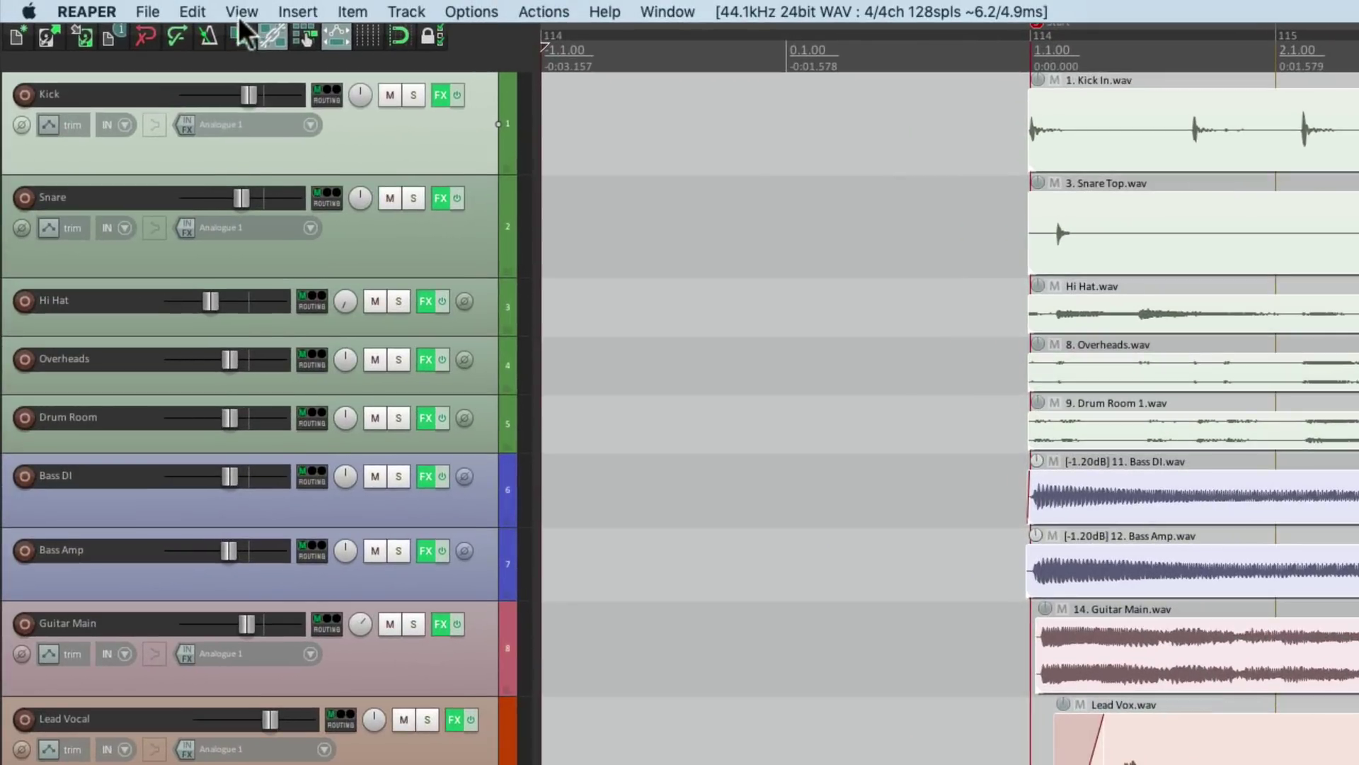
left_click(238, 14)
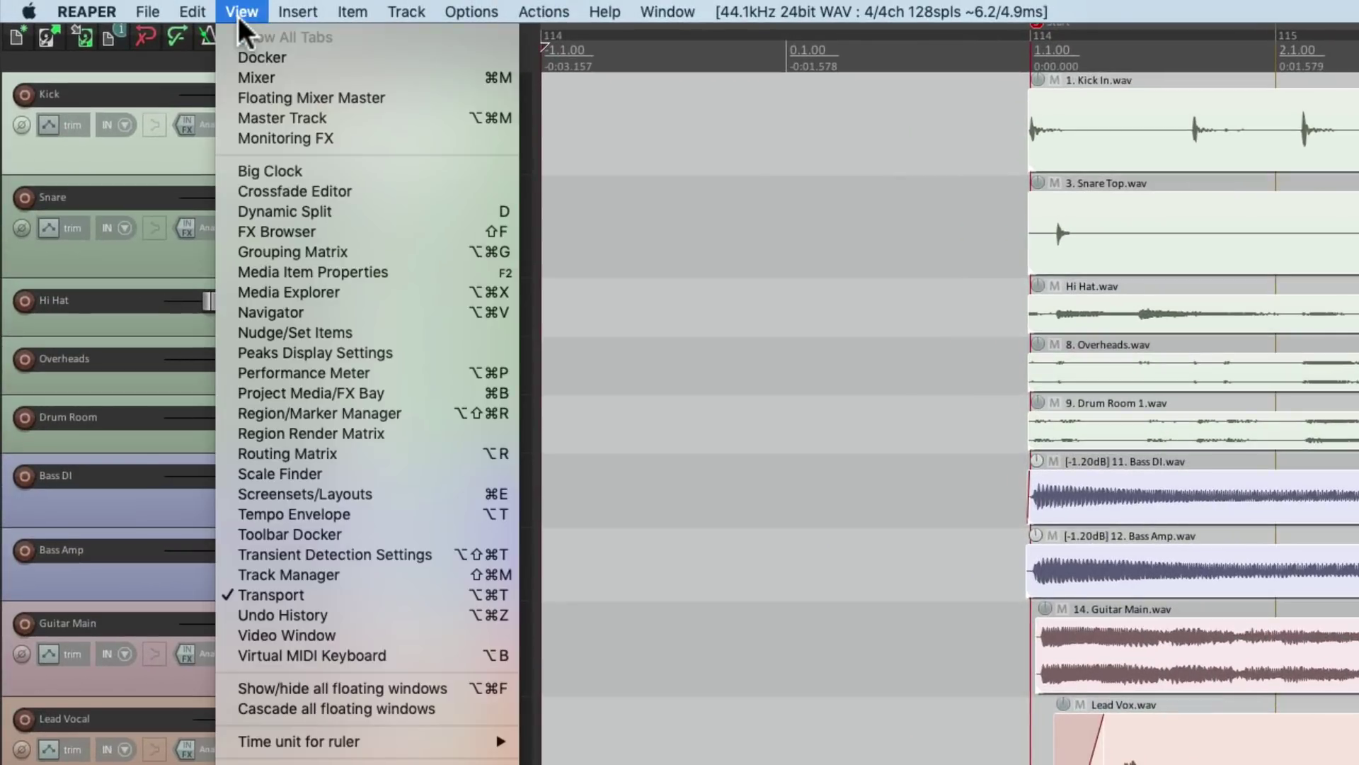
left_click(227, 337)
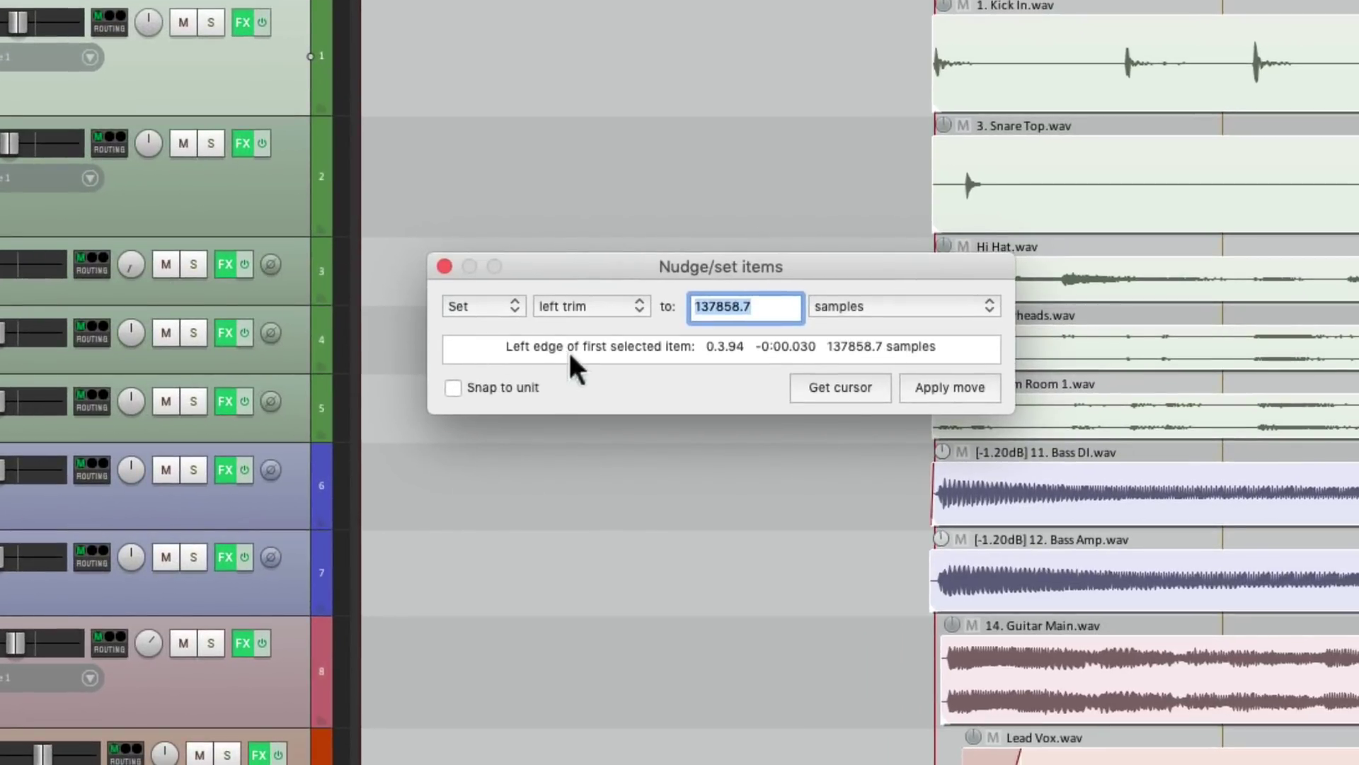
Nudge the items' position right by 2.0 in measures.beats units
left_click(508, 303)
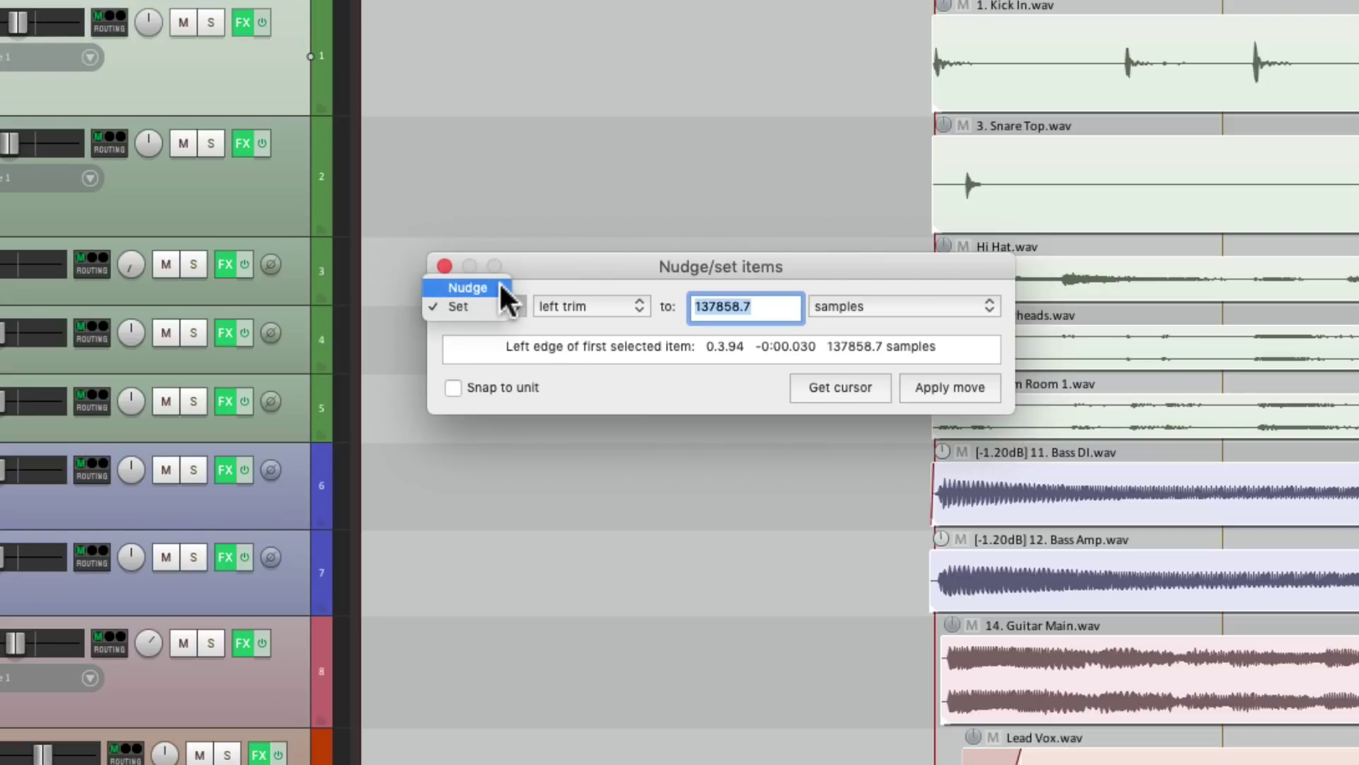
left_click(500, 286)
left_click(624, 306)
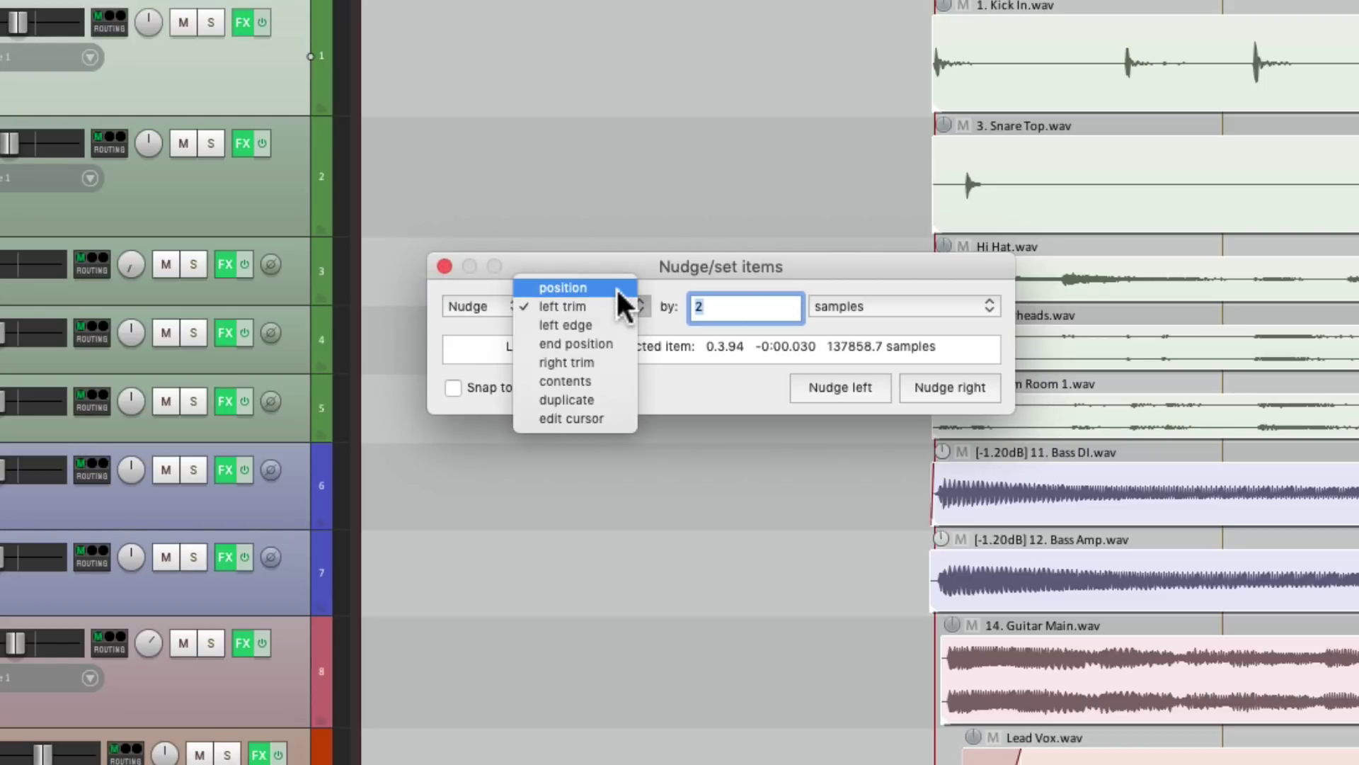
left_click(616, 286)
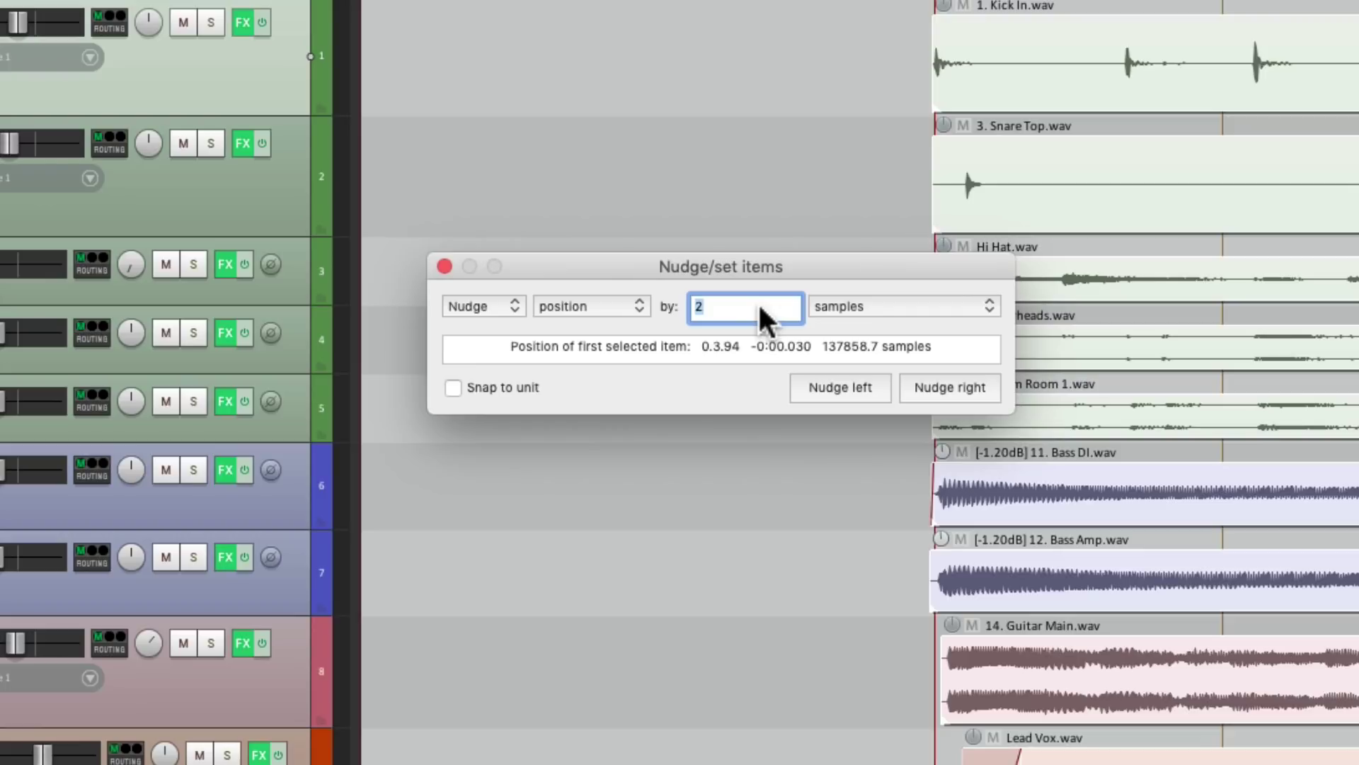
left_click(867, 303)
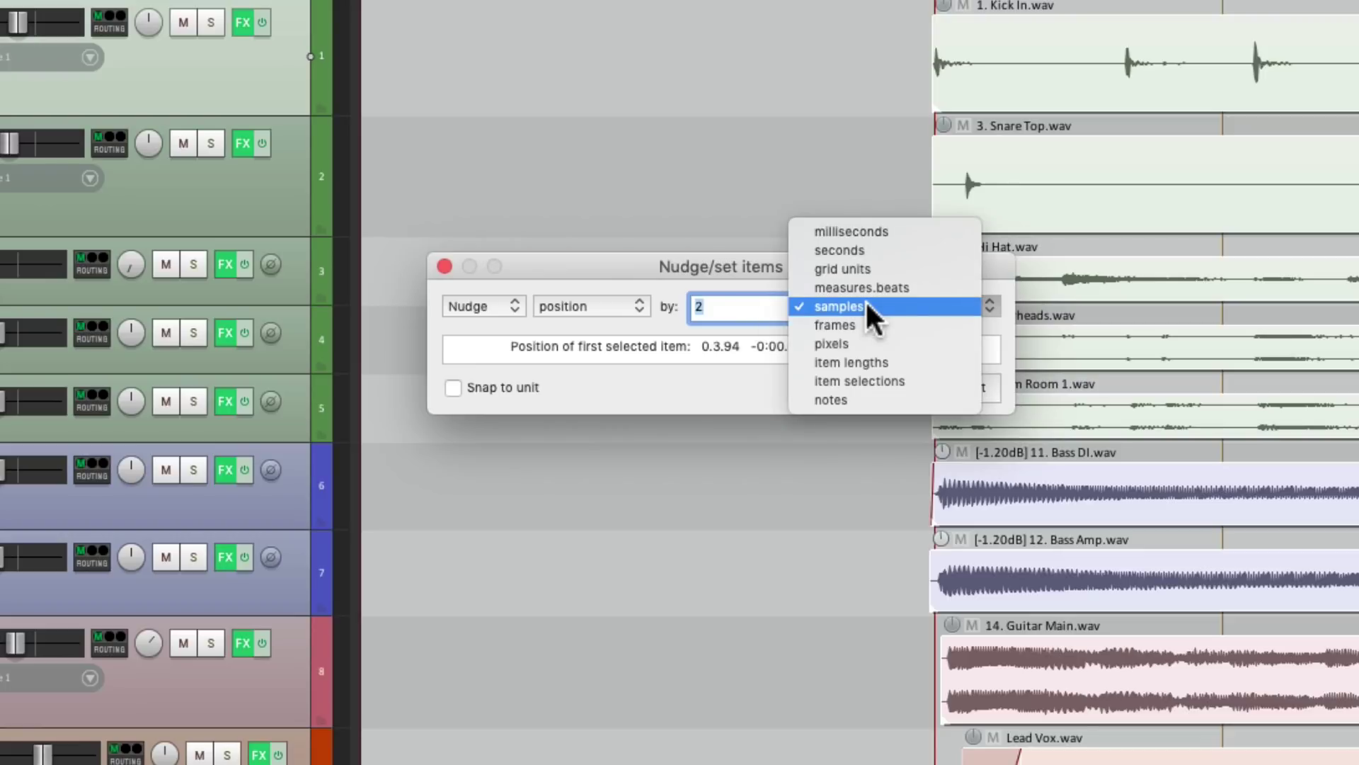
left_click(914, 286)
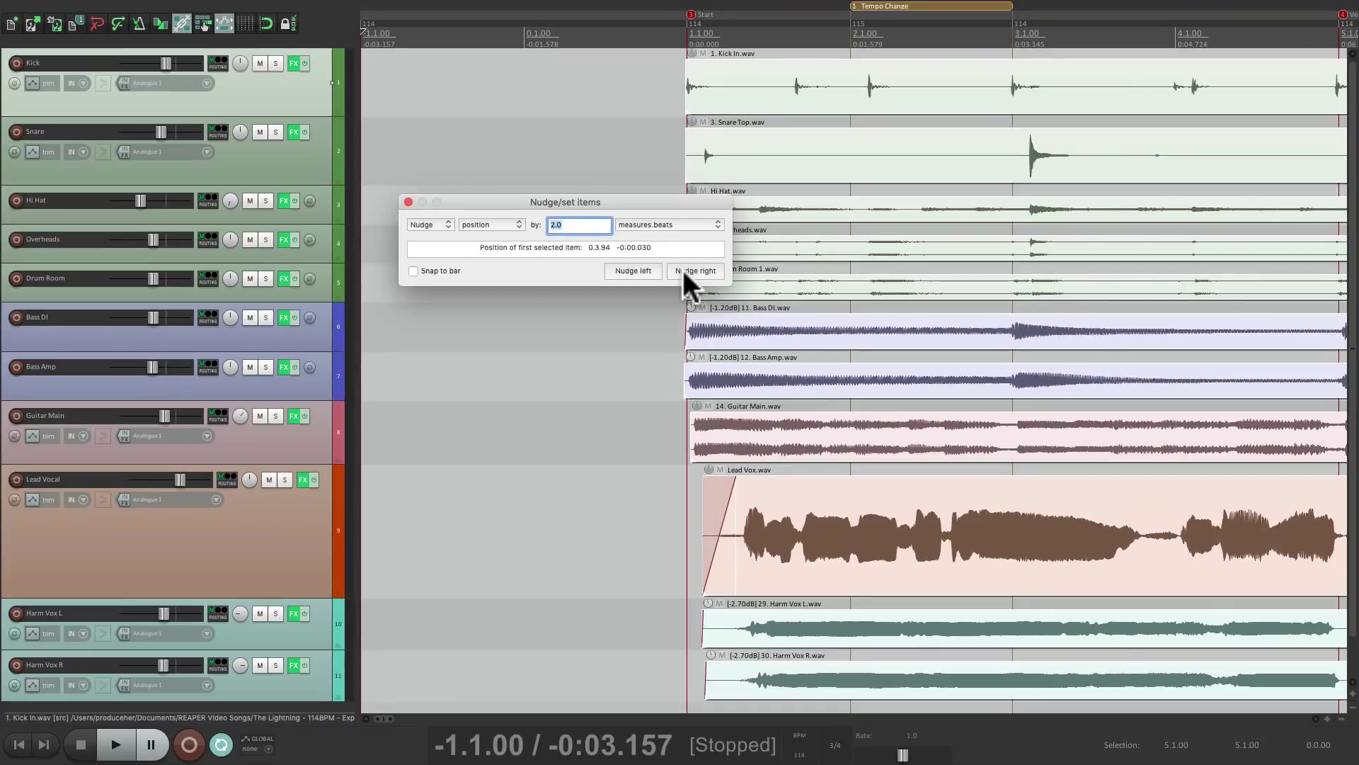
left_click(929, 389)
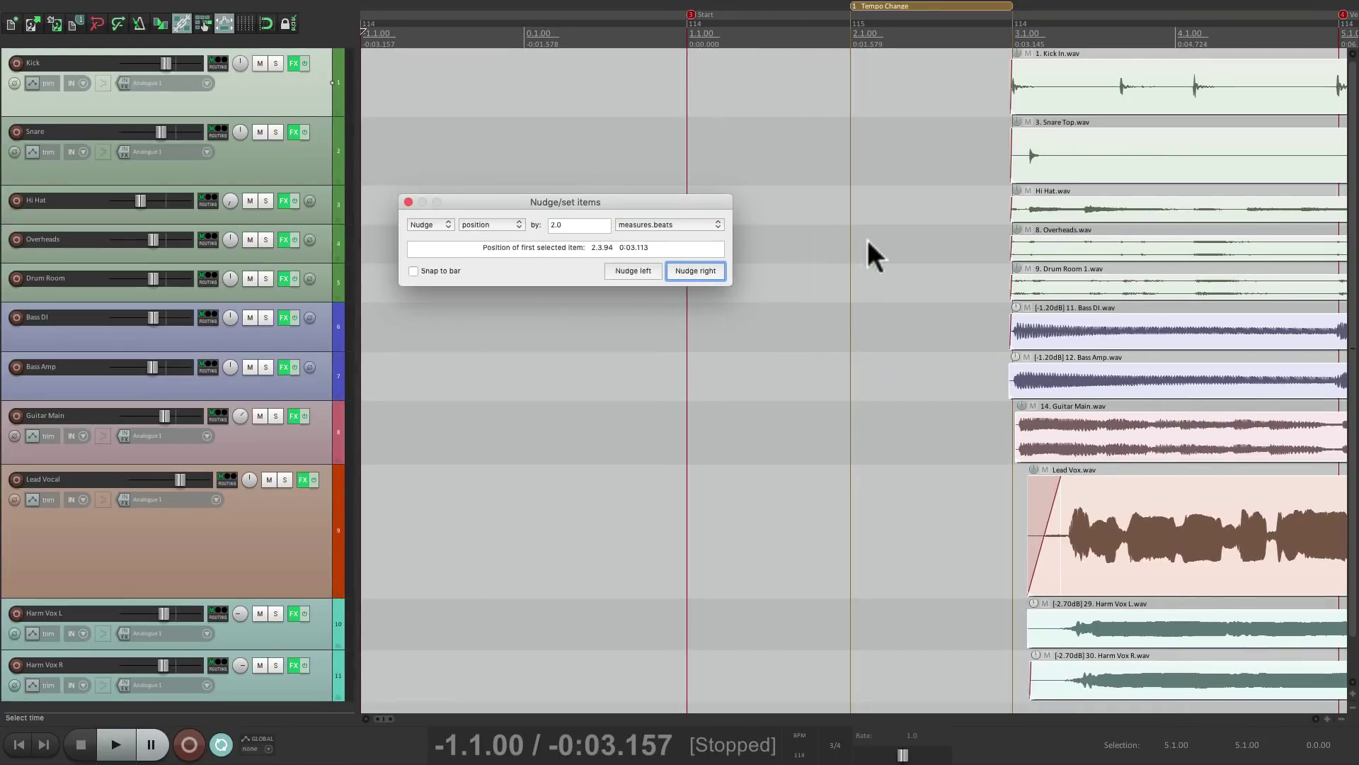
Close the Nudge/set items dialog
key("Escape")
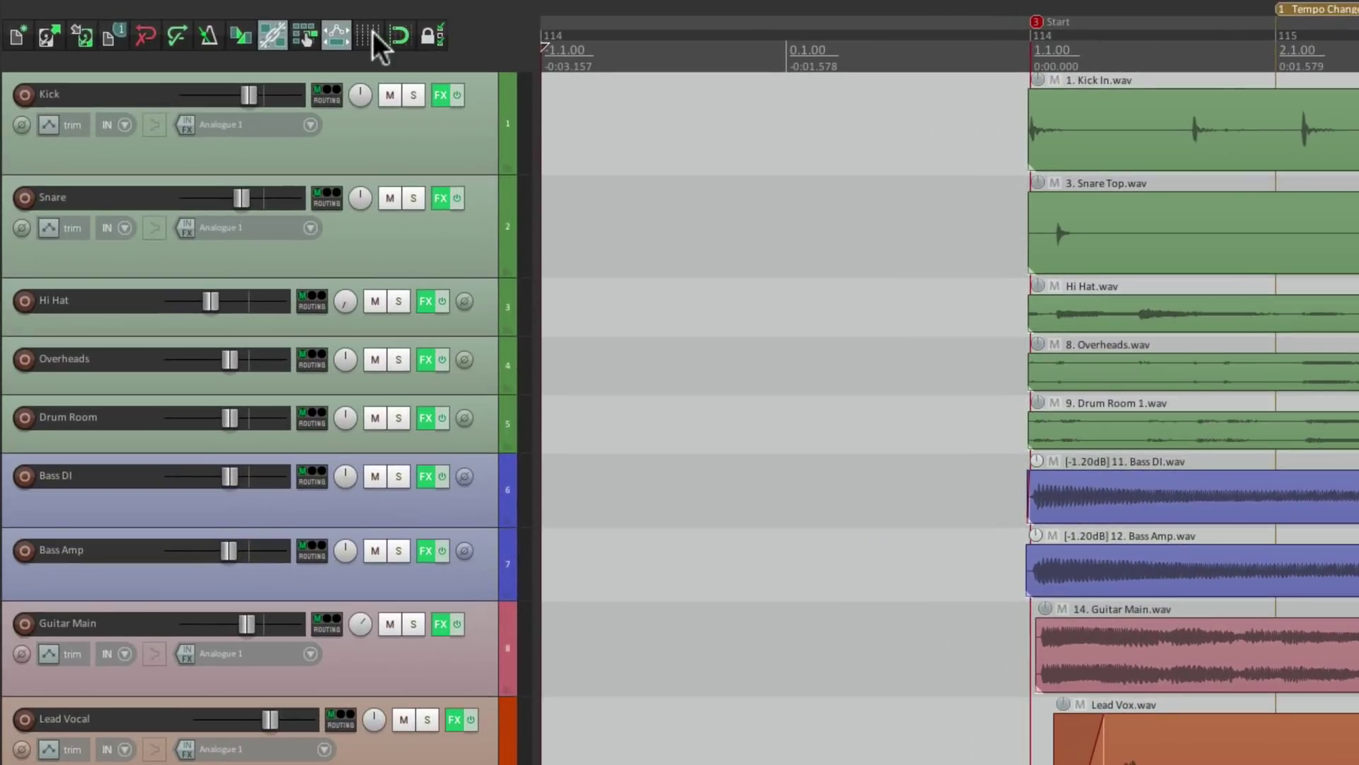
Turn on the timeline grid and time-select the two bars from -1.1.00 to 1.1.00
left_click(371, 33)
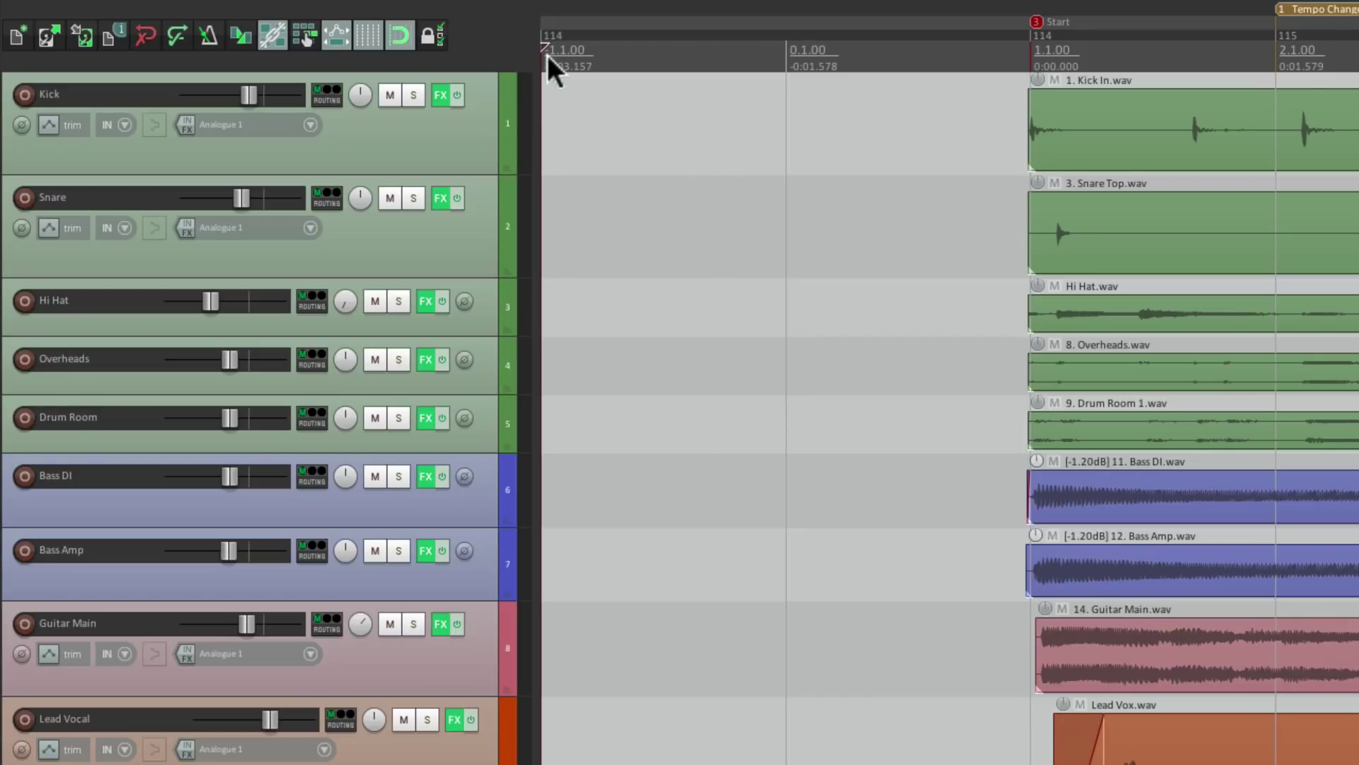
left_click_drag(546, 56, 1026, 63)
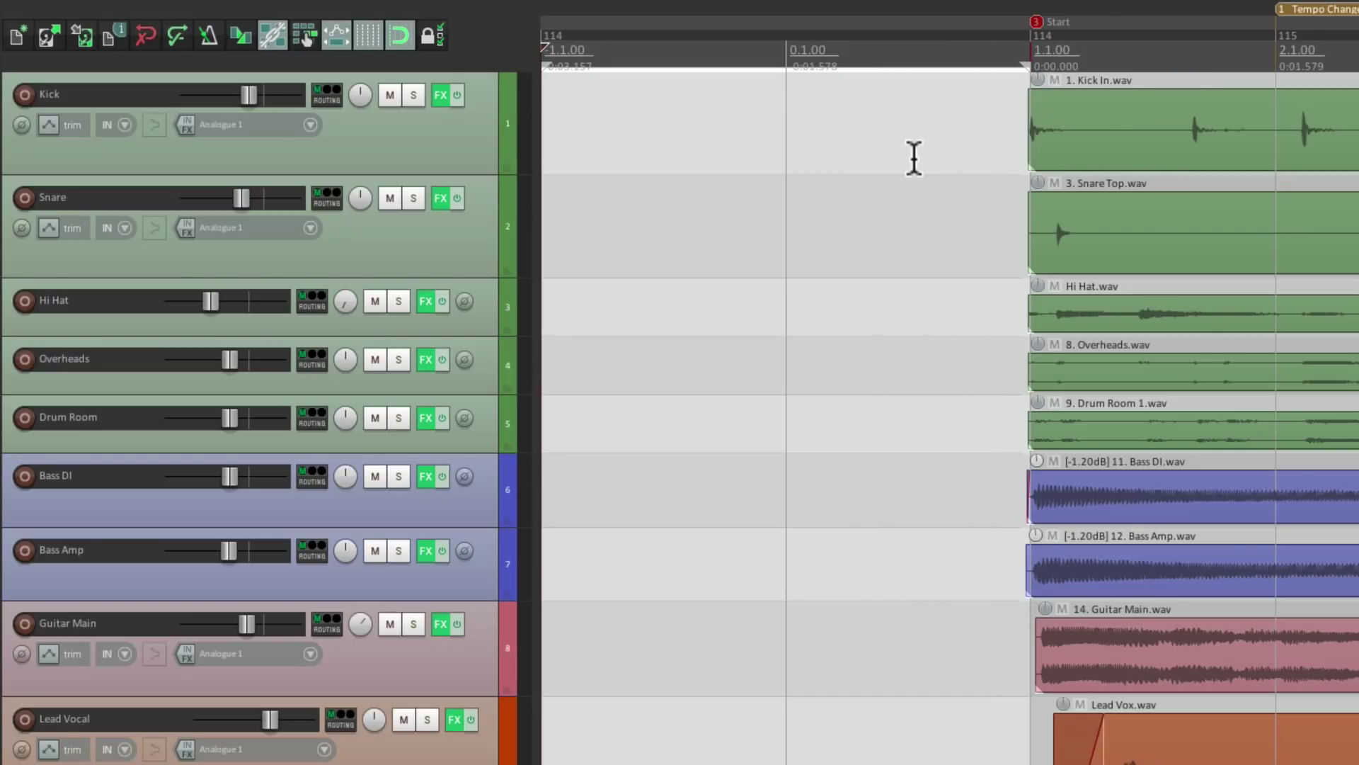
left_click_drag(786, 55, 1358, 39)
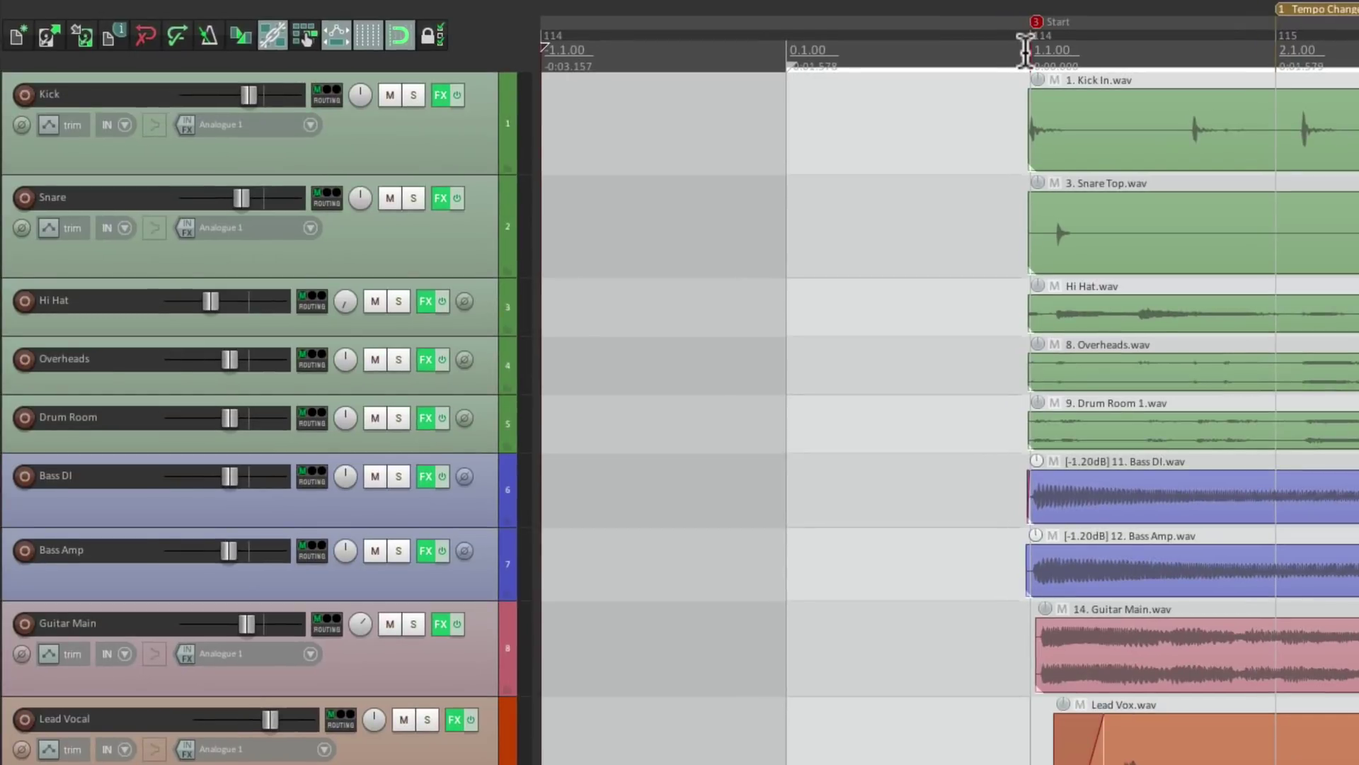
left_click_drag(1024, 49, 544, 61)
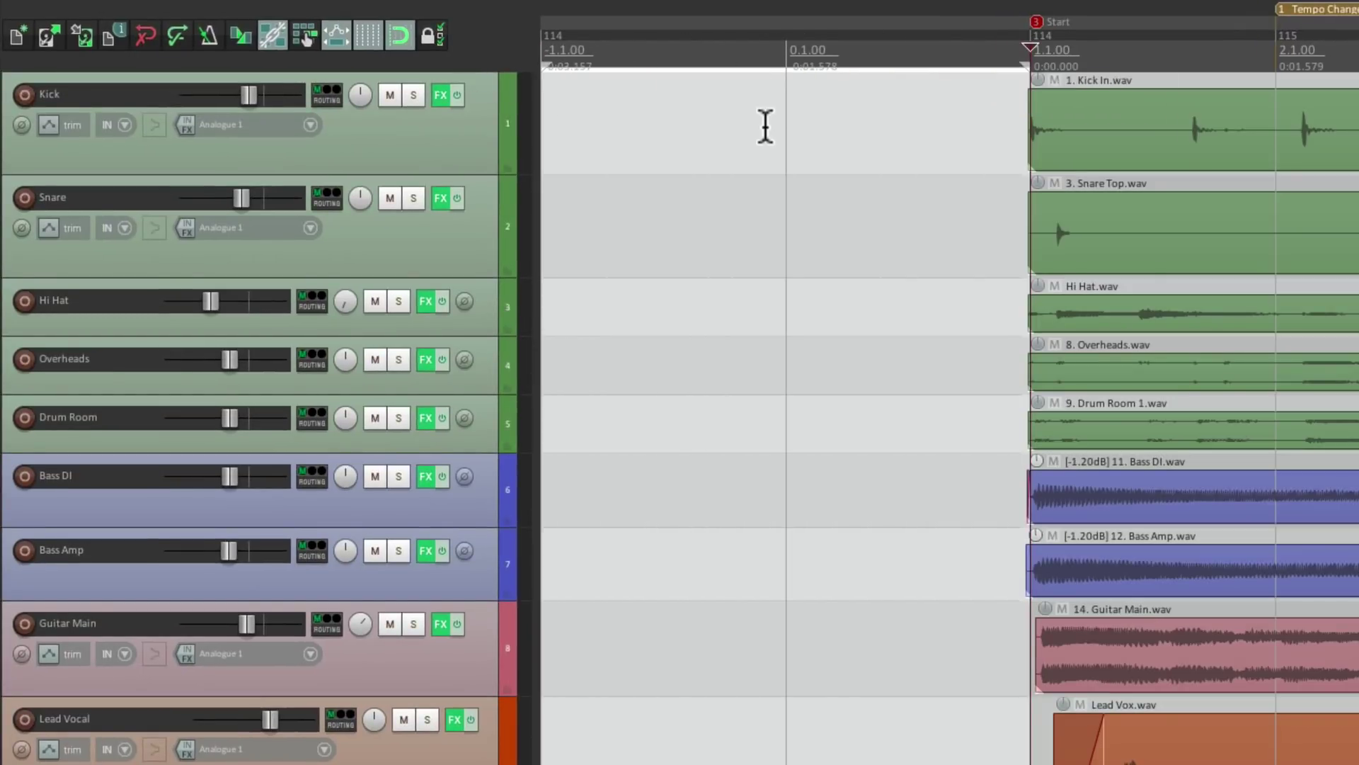
Run 'Time selection: Insert empty space at time selection' from the action list
mouse_move(592, 4)
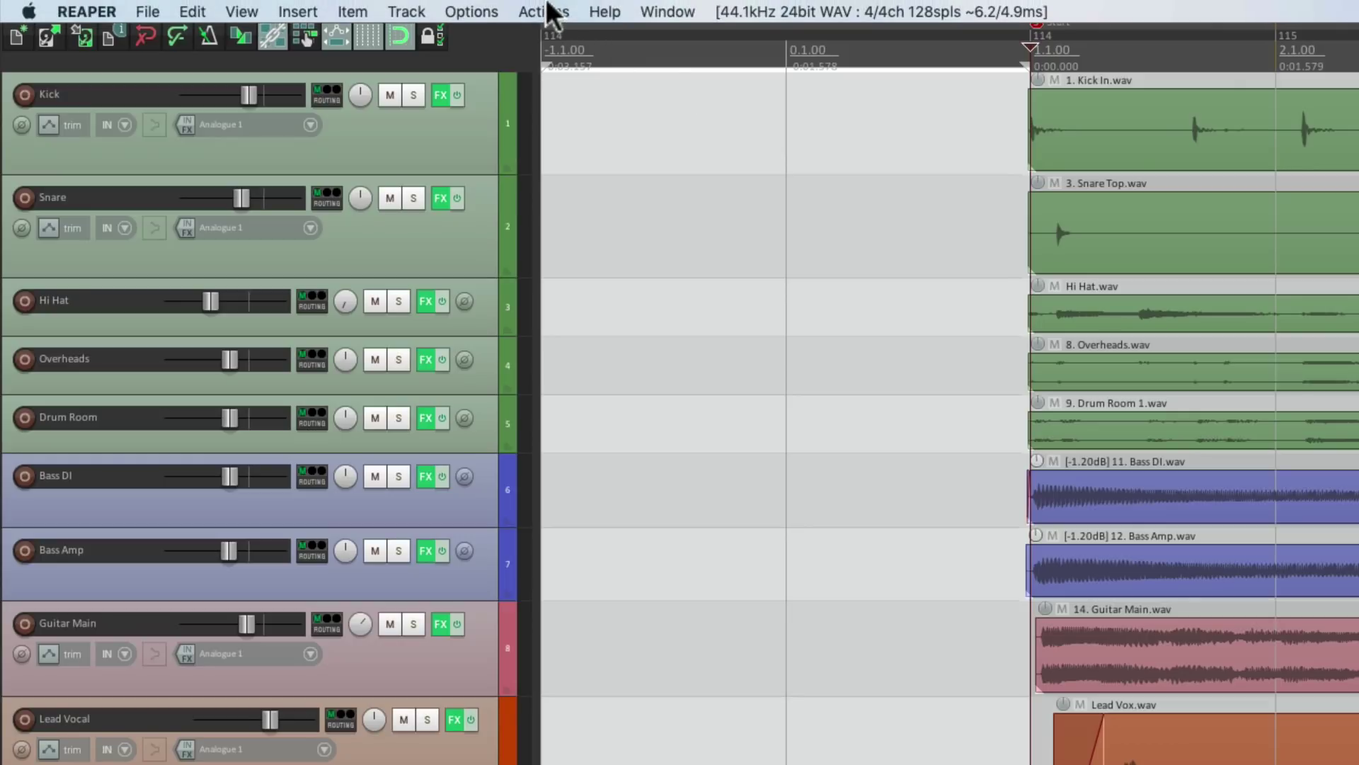
left_click(544, 11)
left_click(524, 34)
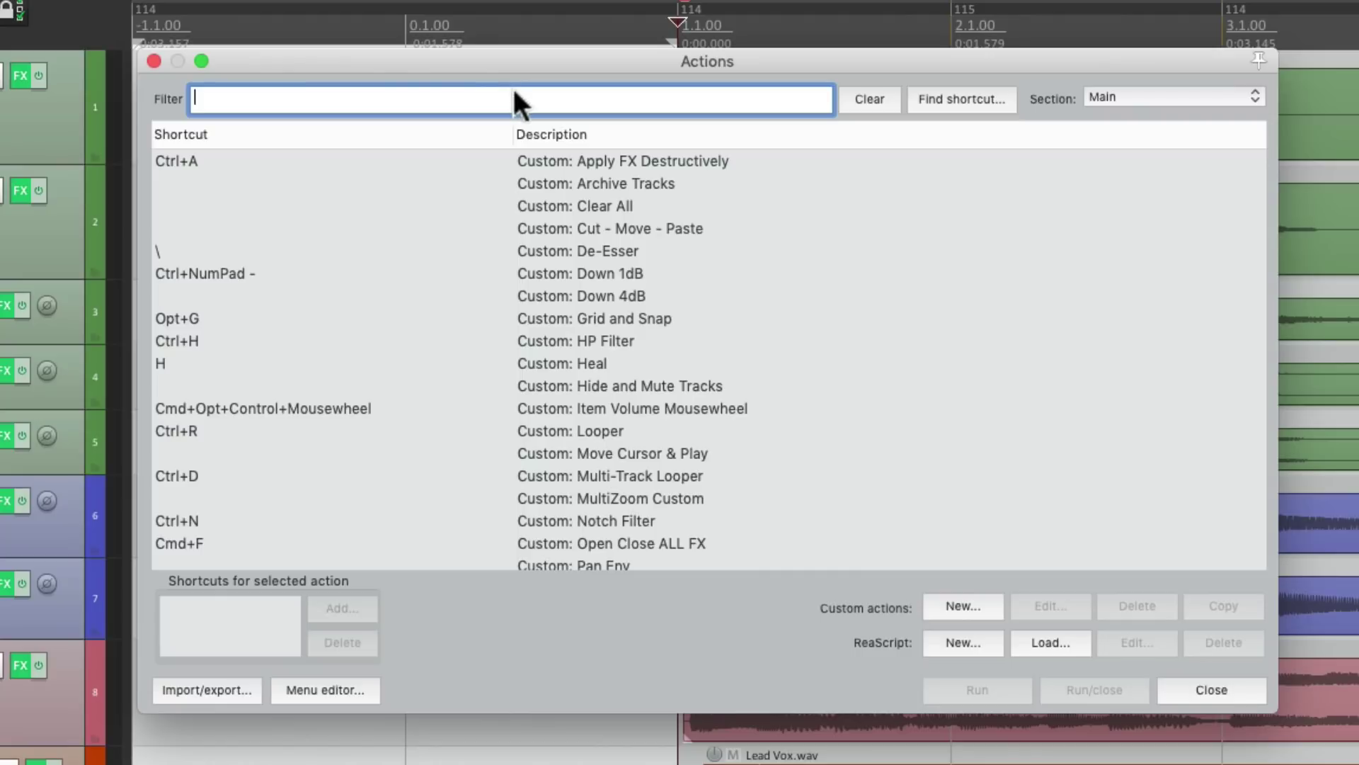
type("insert empty space")
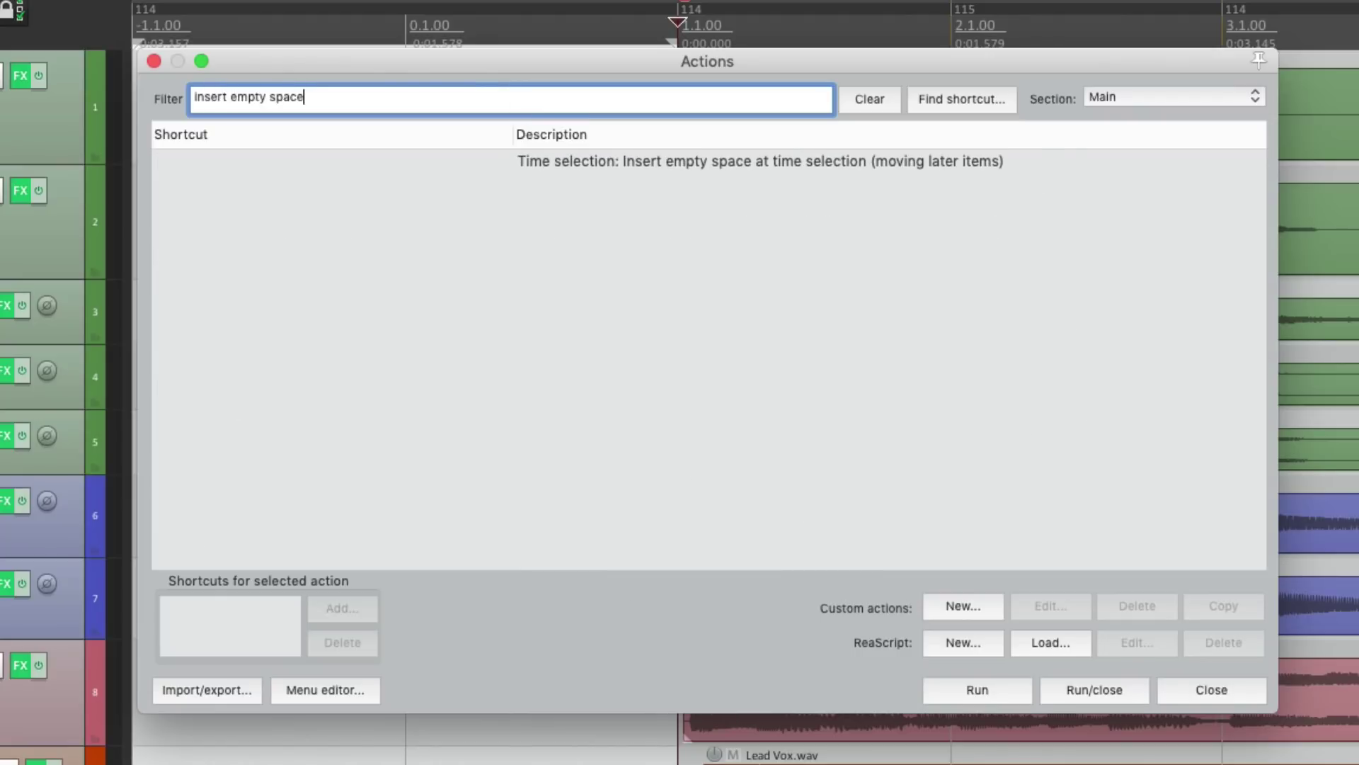
left_click(706, 162)
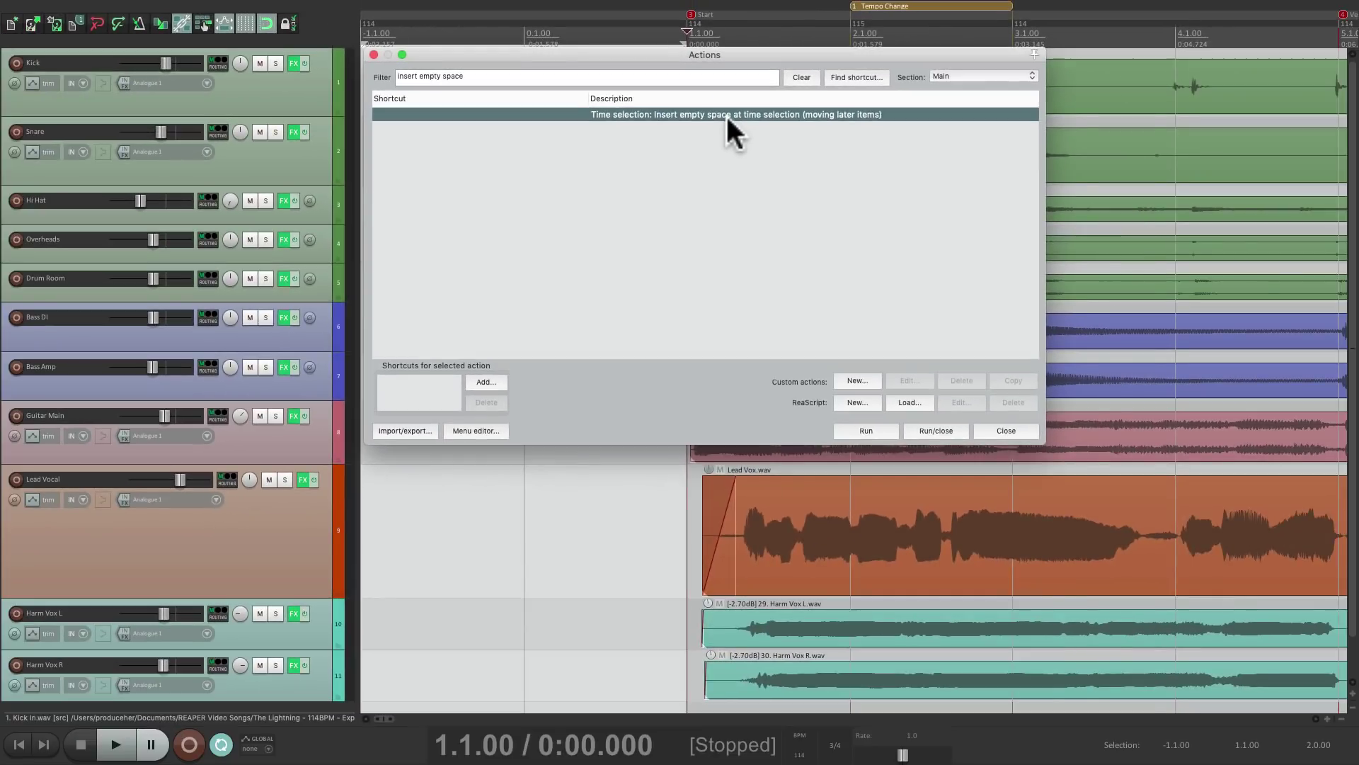
key("Return")
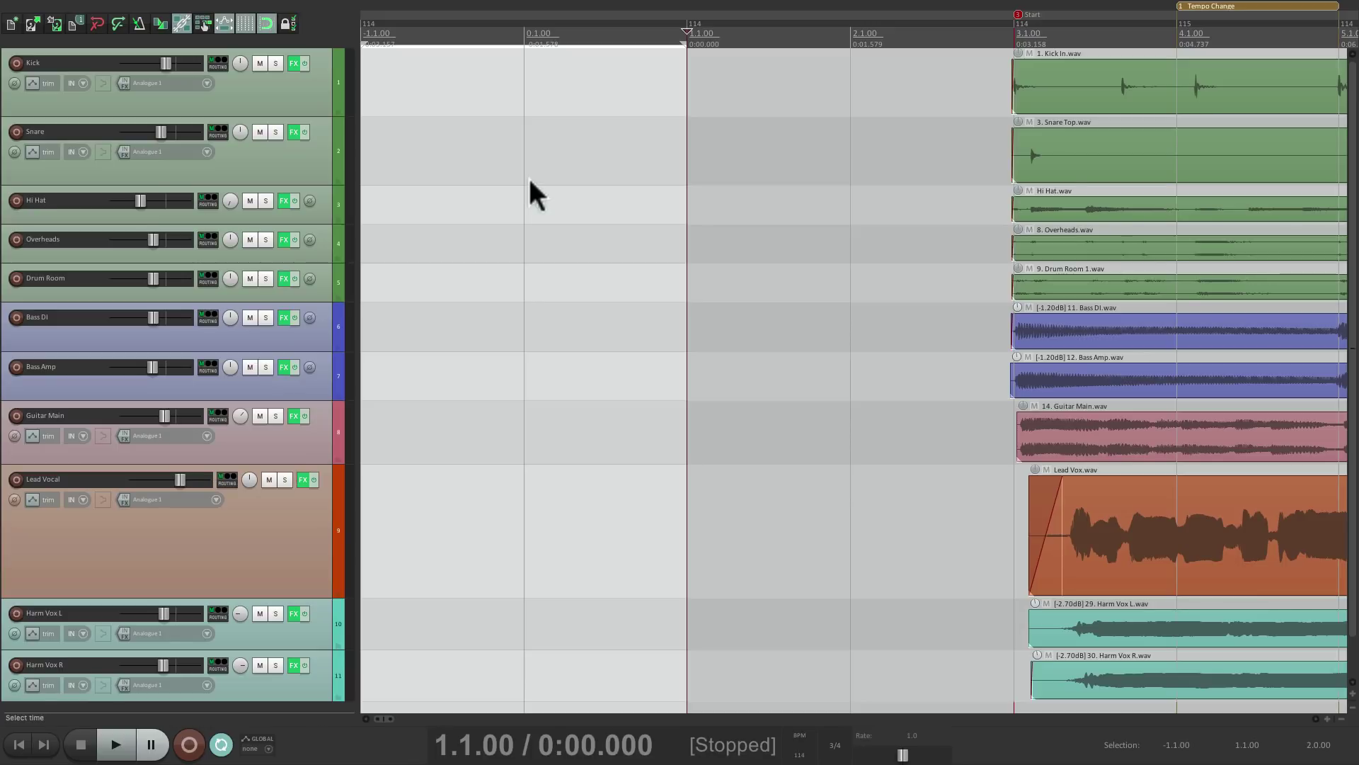
Clear the time selection and place the playhead on the Start marker at bar 3
scroll(529, 180, "right", 5)
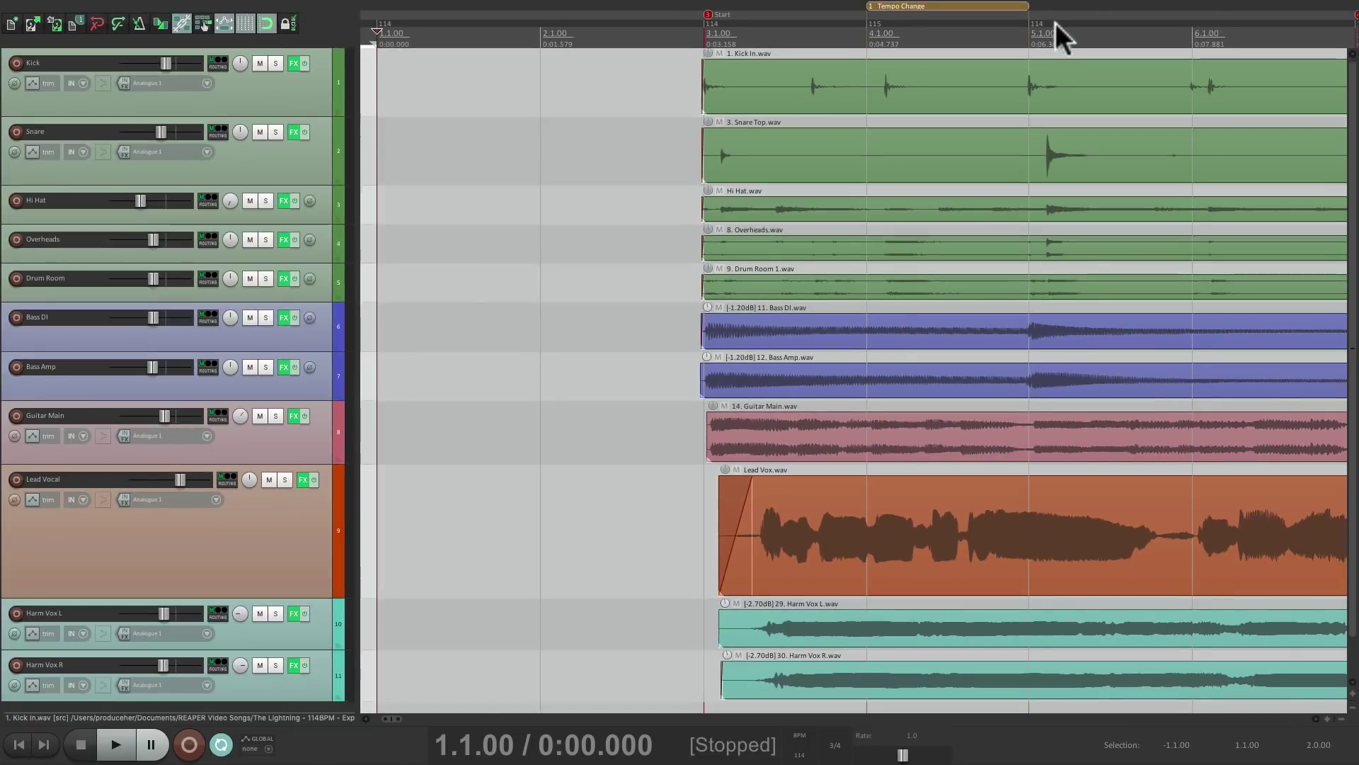
scroll(1055, 28, "left", 5)
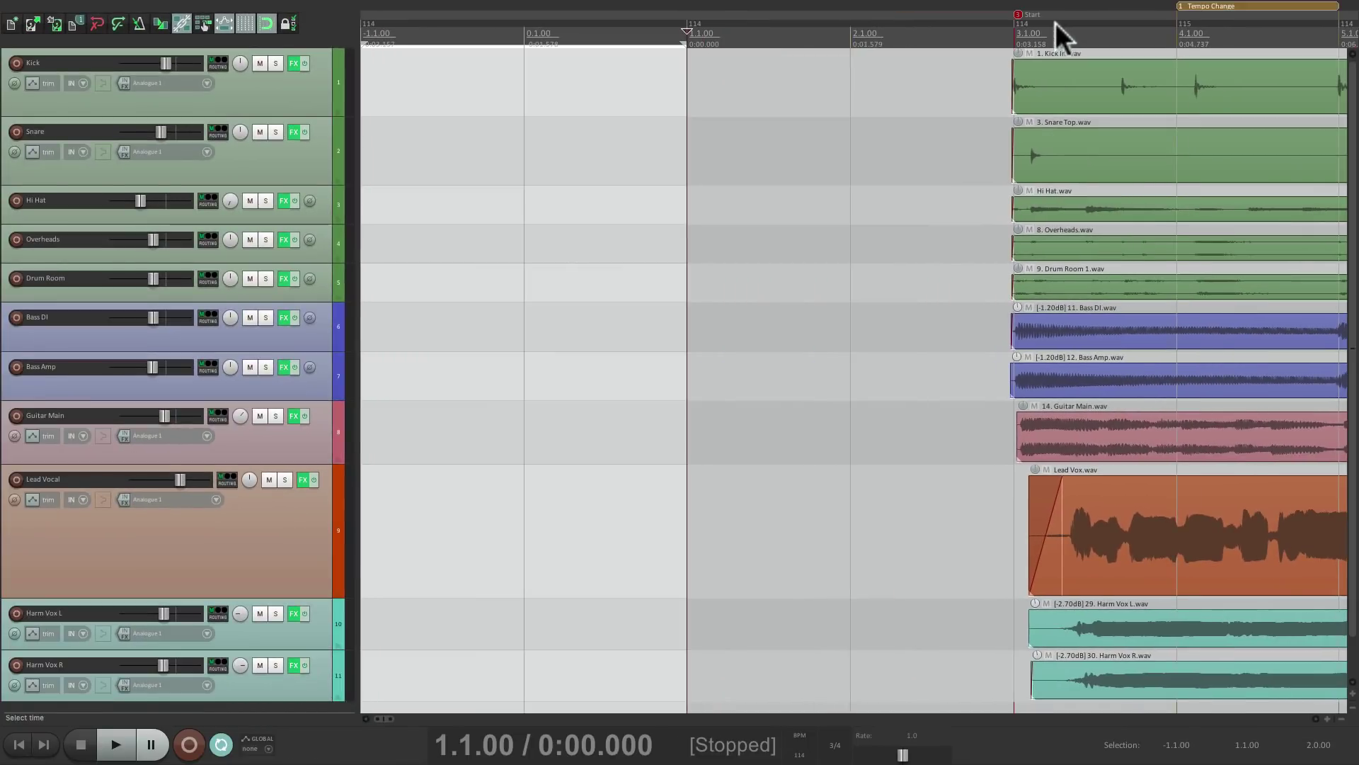
left_click(575, 160)
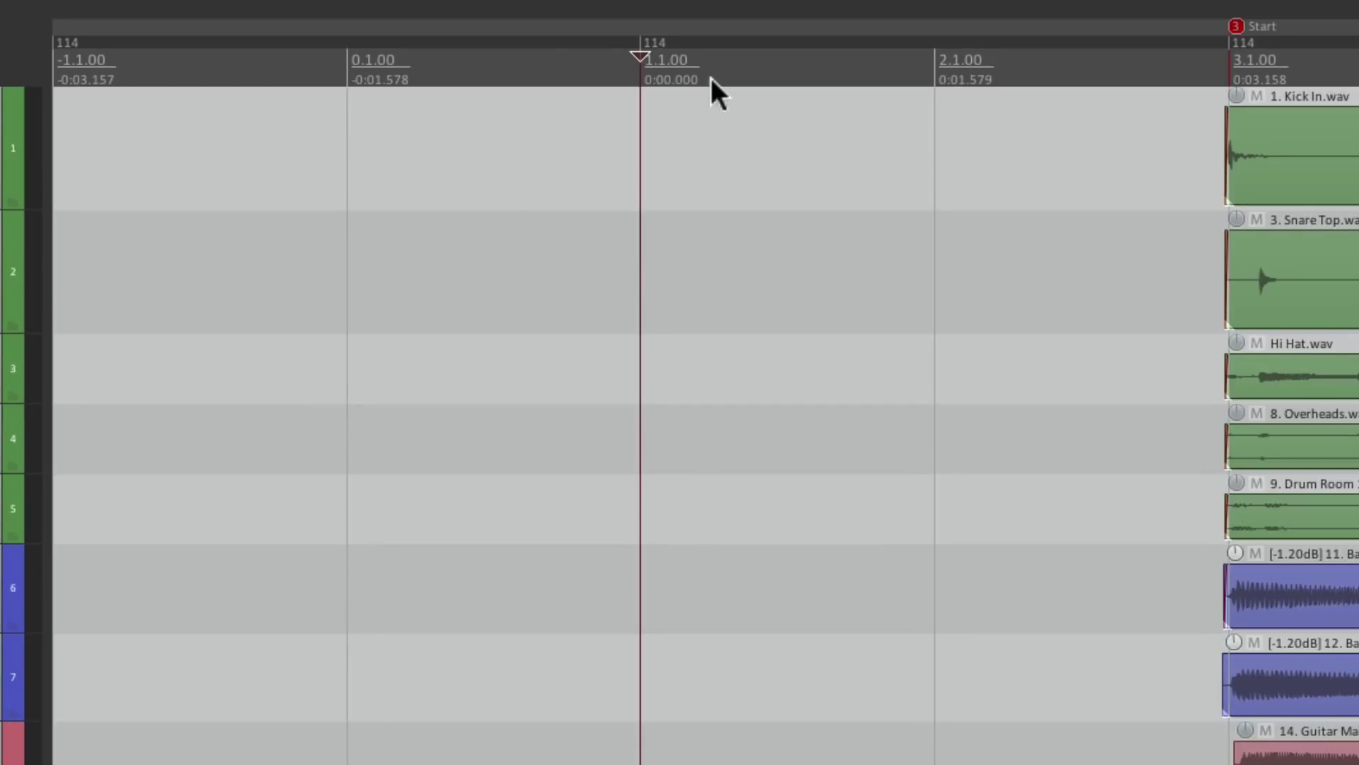
scroll(710, 78, "right", 5)
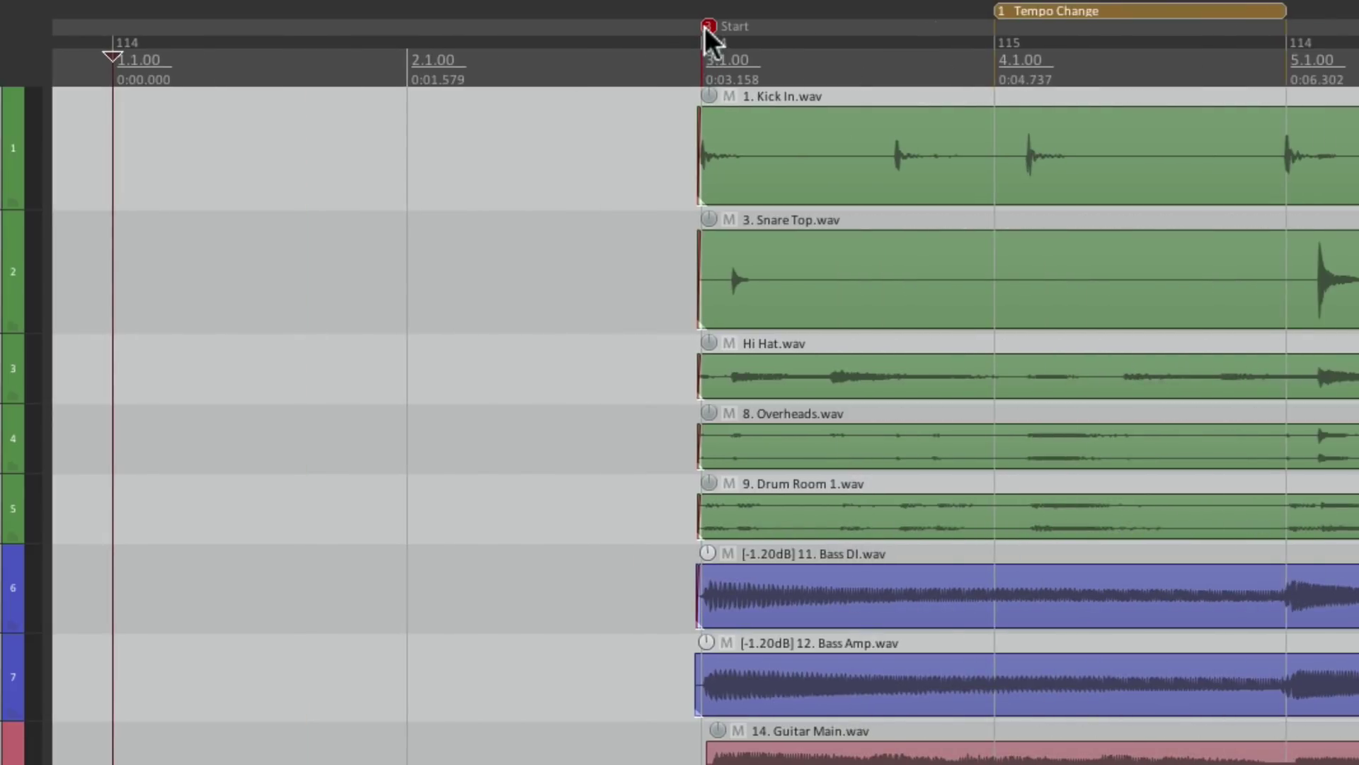
left_click(703, 27)
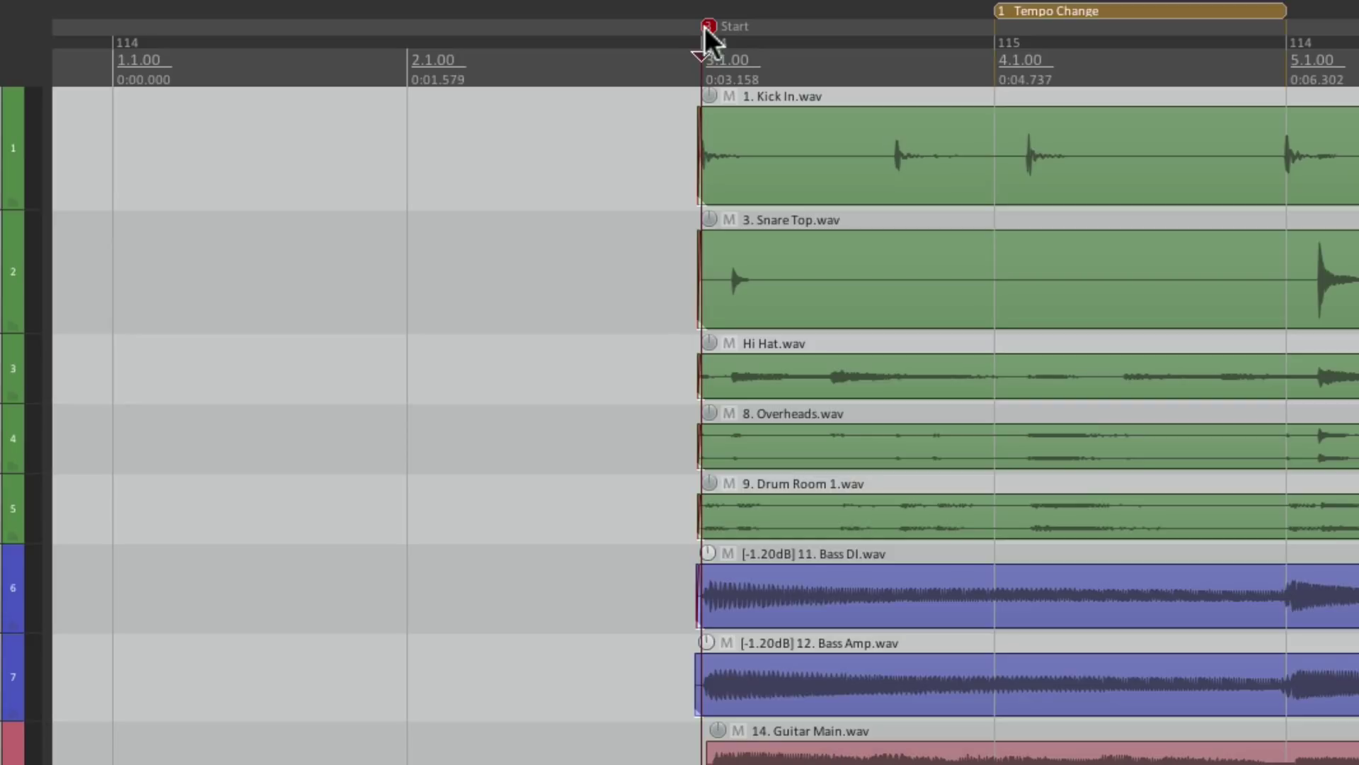
Set Project start measure to -3 and make the edit cursor the project's 0:00 time
key("alt+Return")
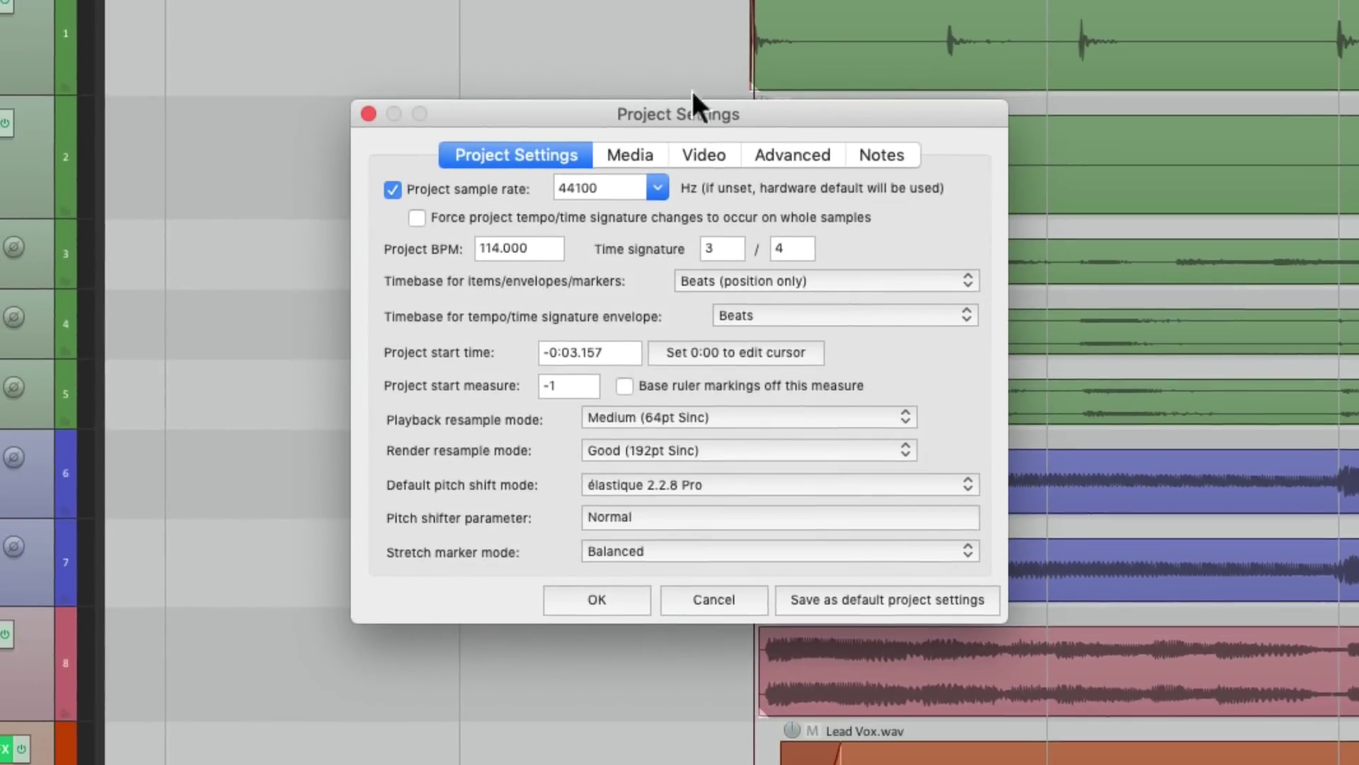
left_click(576, 387)
type("-3")
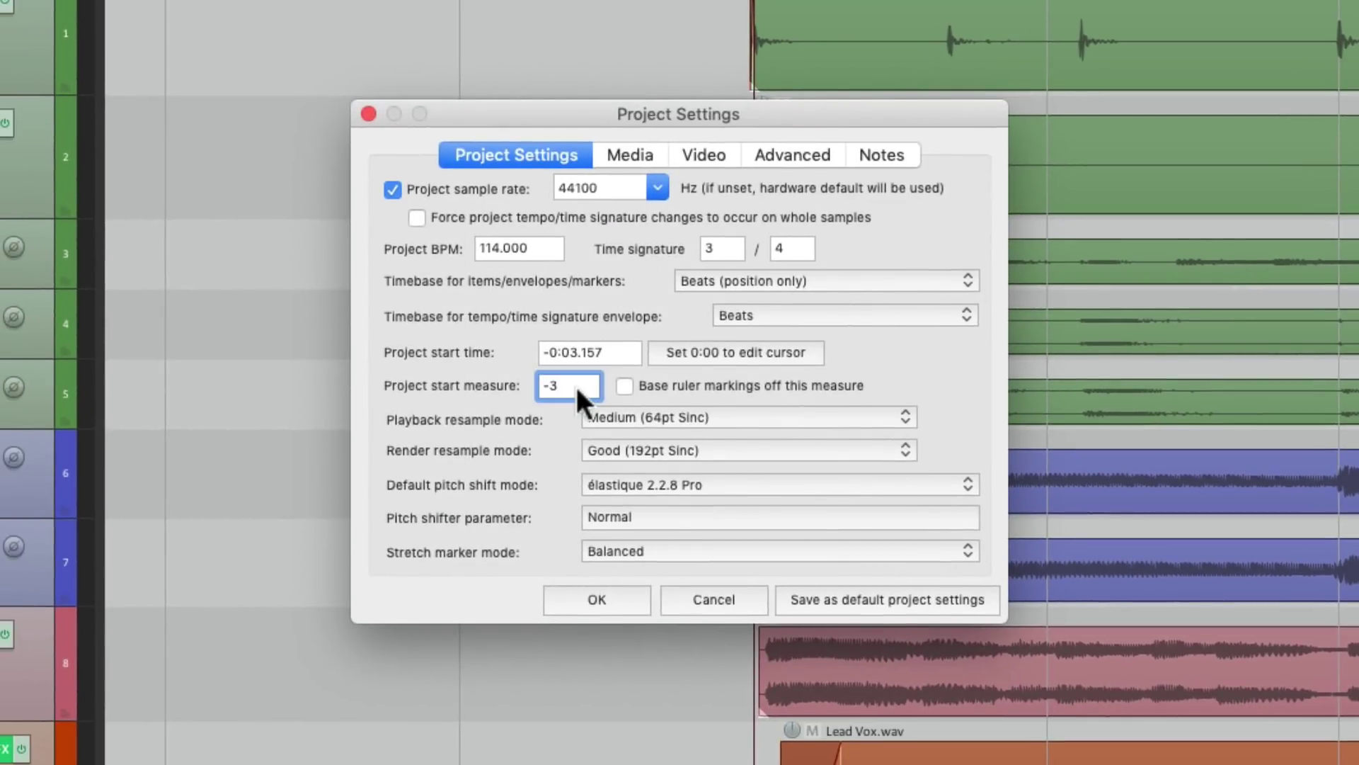
left_click(807, 350)
key("Return")
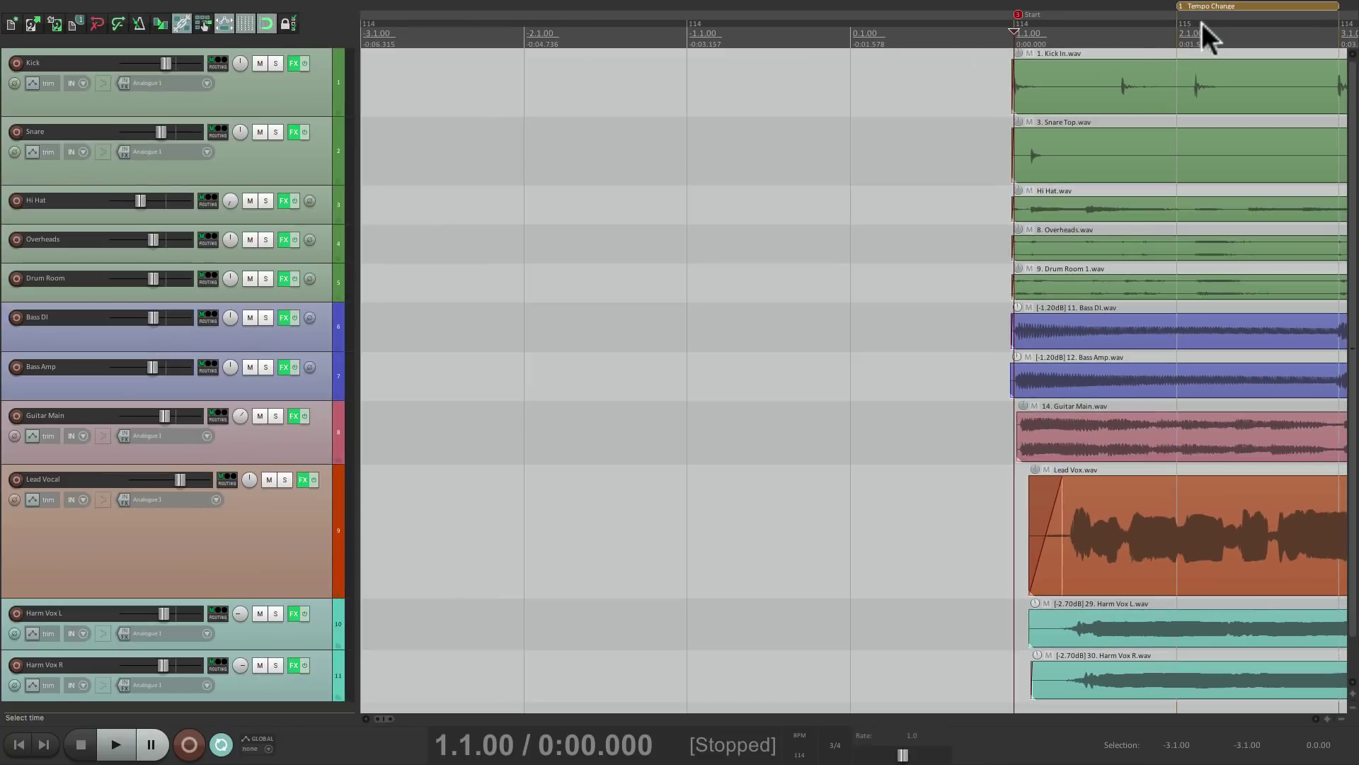
Jump to the project start, time-select -3.1.00 to -1.1.00, and bring up the Actions list
key("Home")
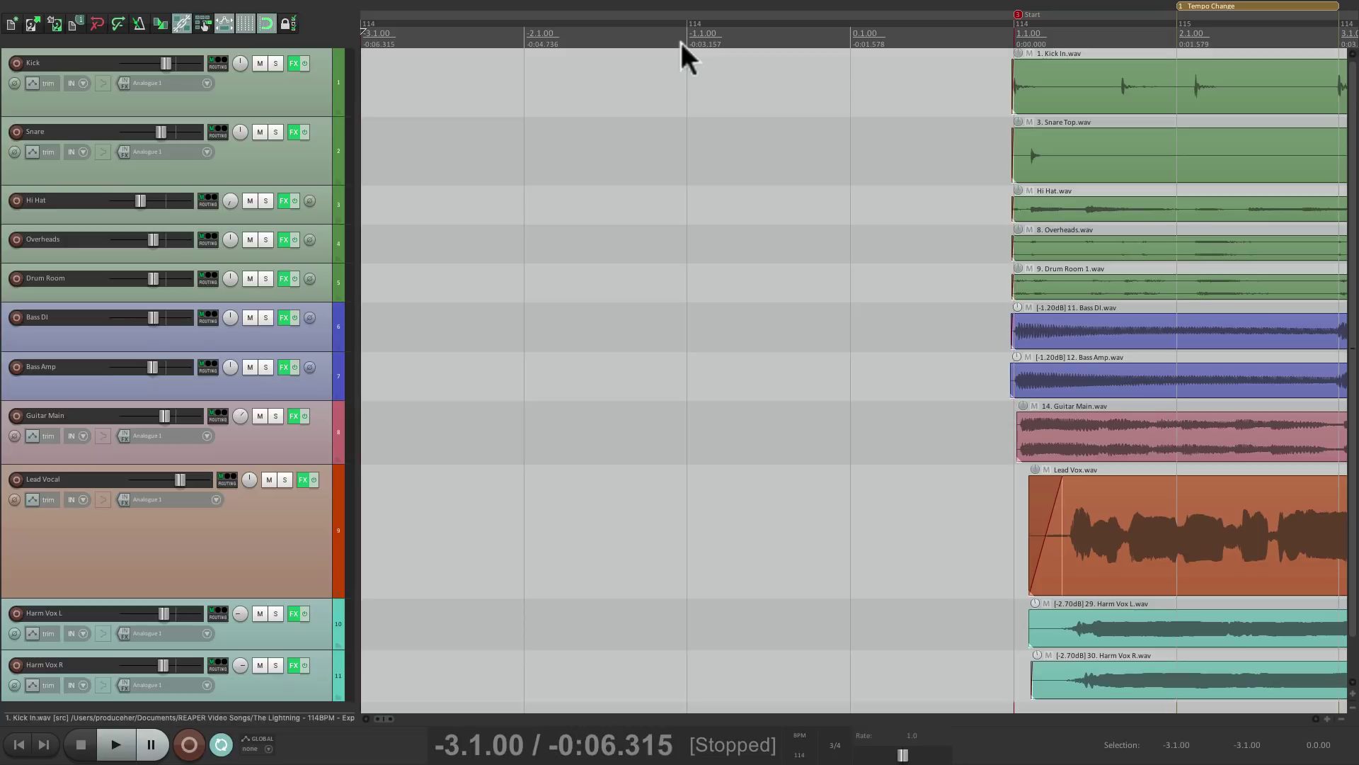
left_click_drag(681, 42, 363, 41)
key("shift+slash")
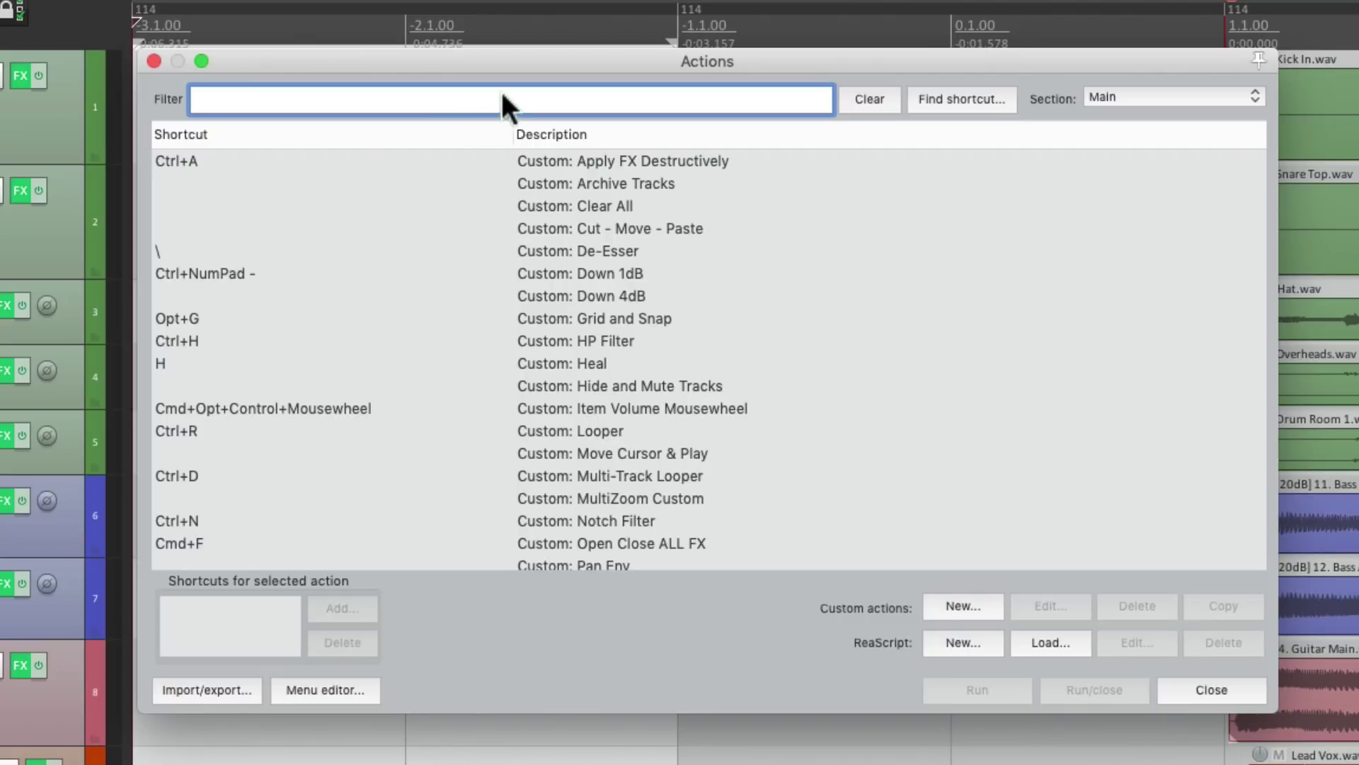
Run 'Time selection: Remove contents of time selection (moving later items)' on the pre-roll bars
type("remove time")
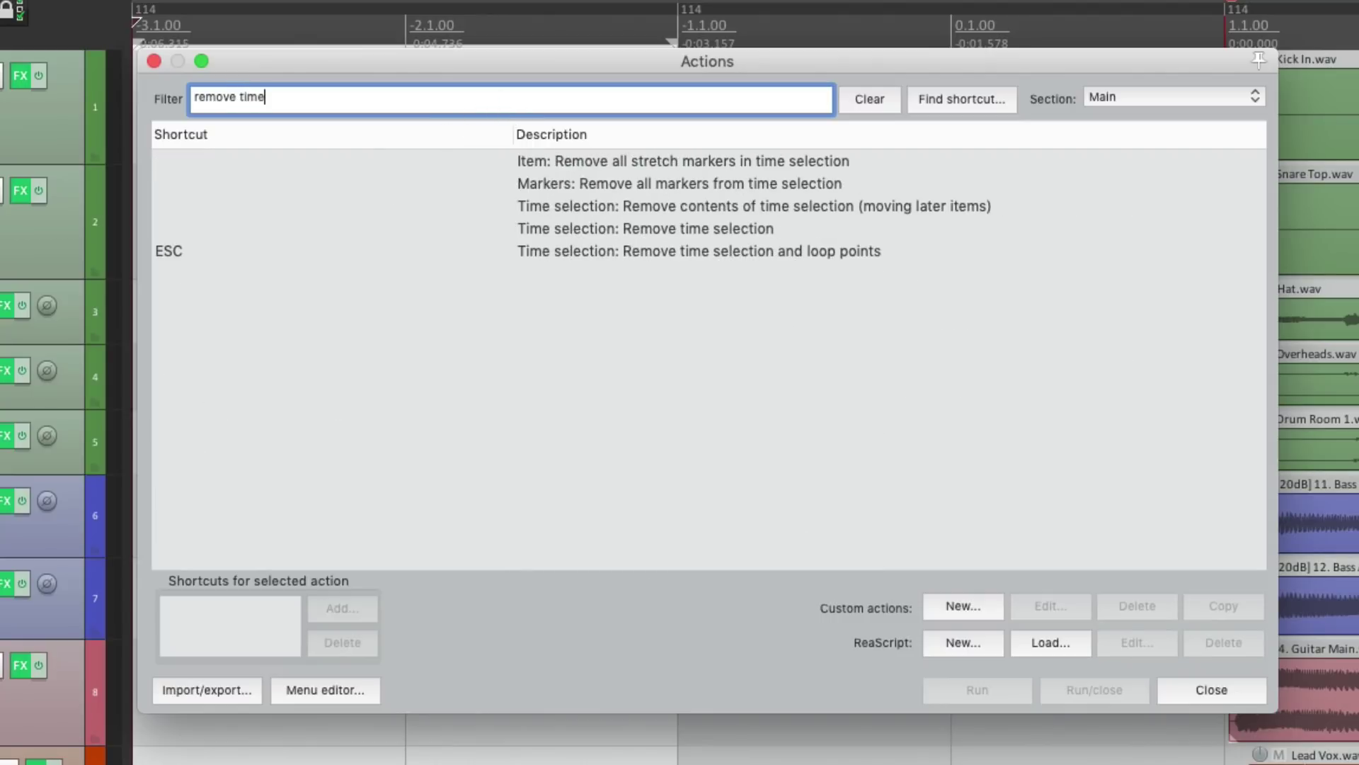
left_click(791, 206)
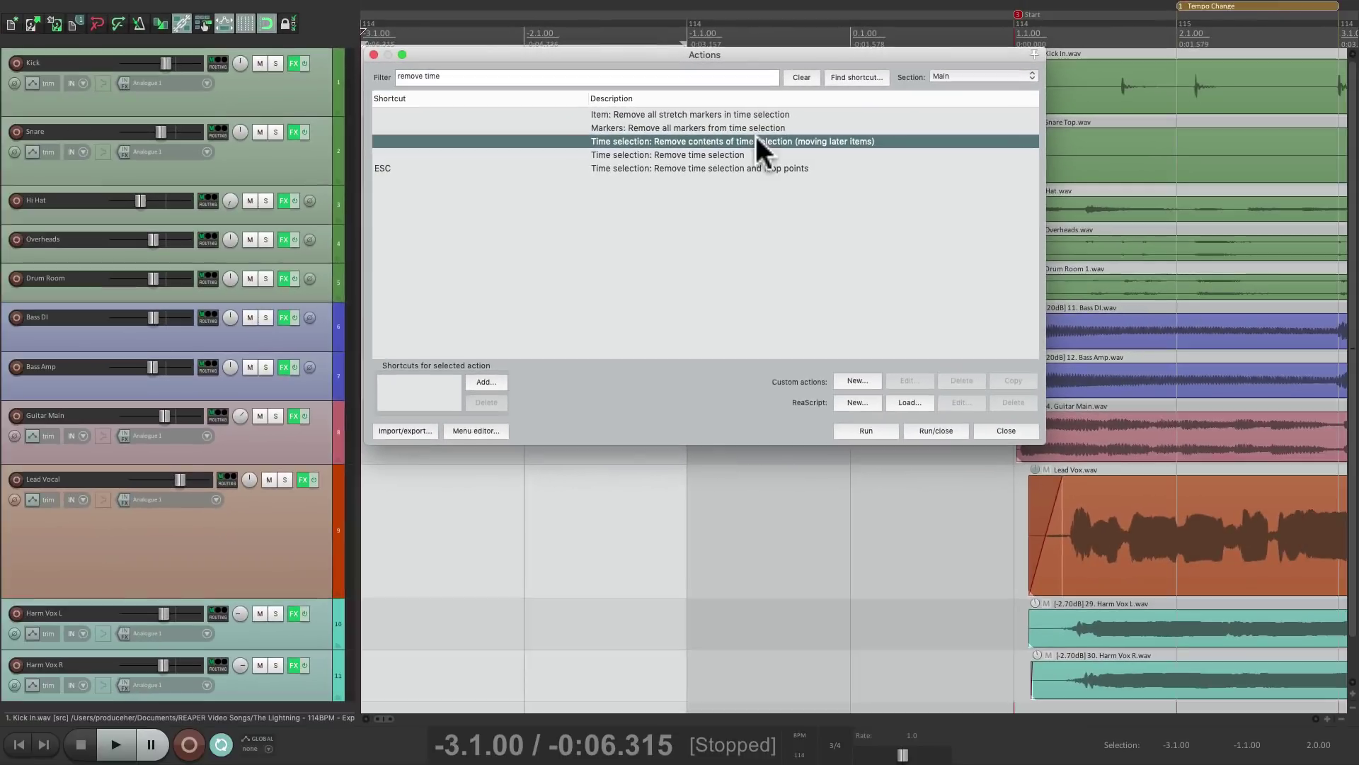
double_click(789, 207)
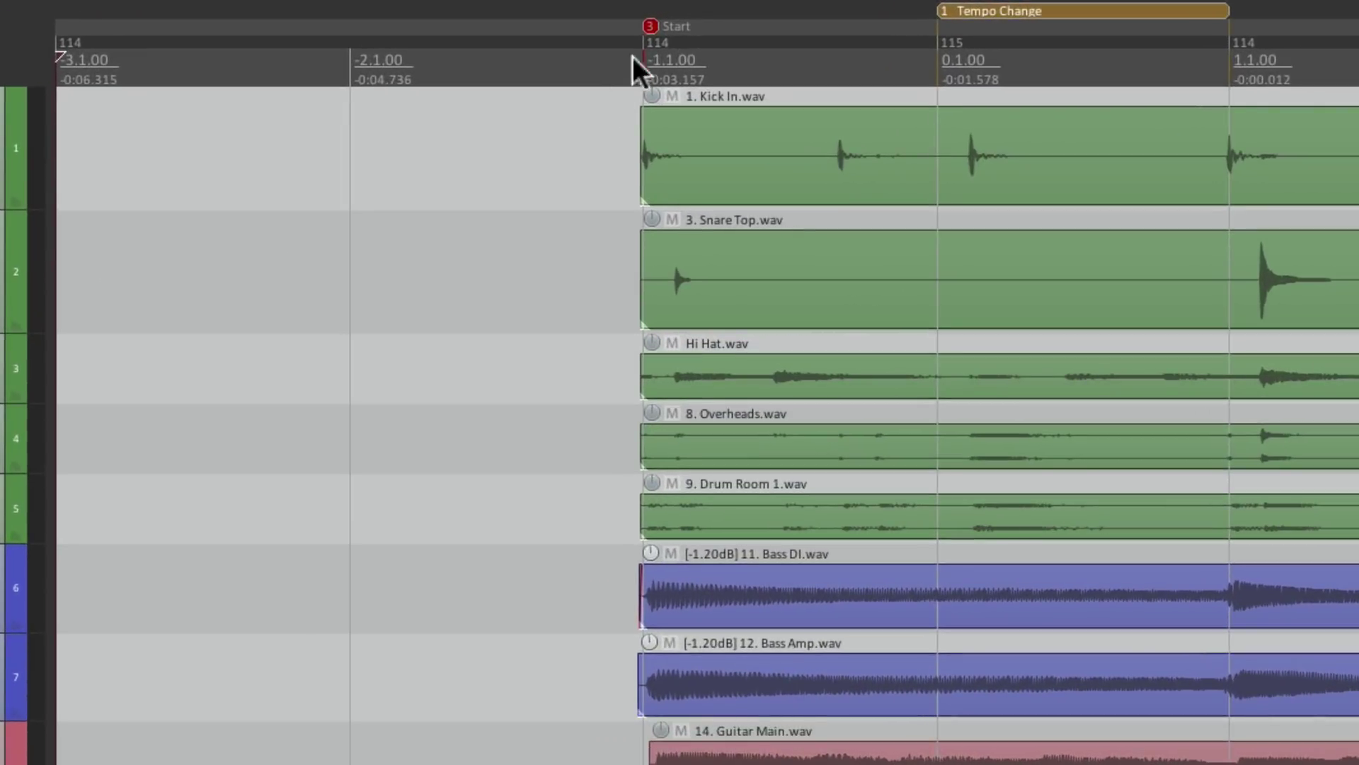
Set project time 0:00 at the Start marker with start measure -1, adding a pre-roll bar
left_click(651, 28)
key("alt+Return")
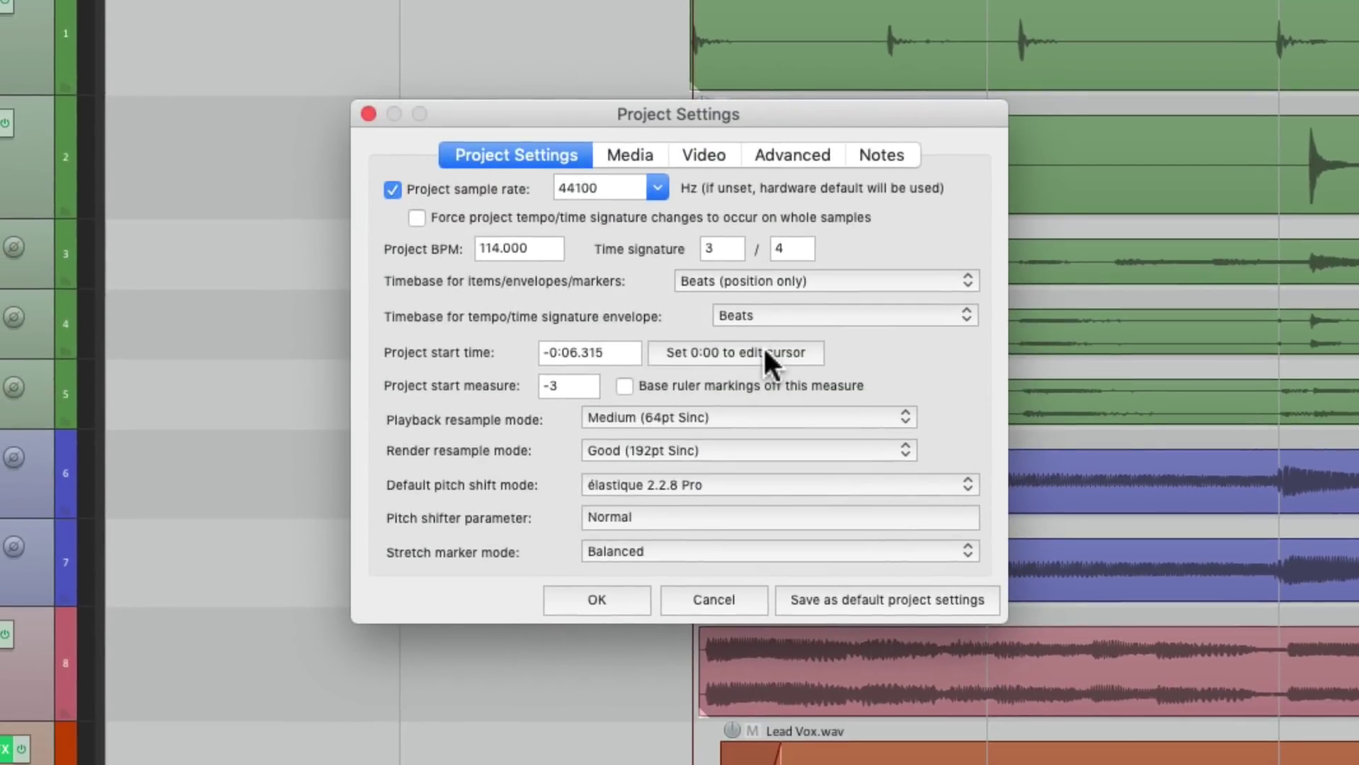
double_click(575, 388)
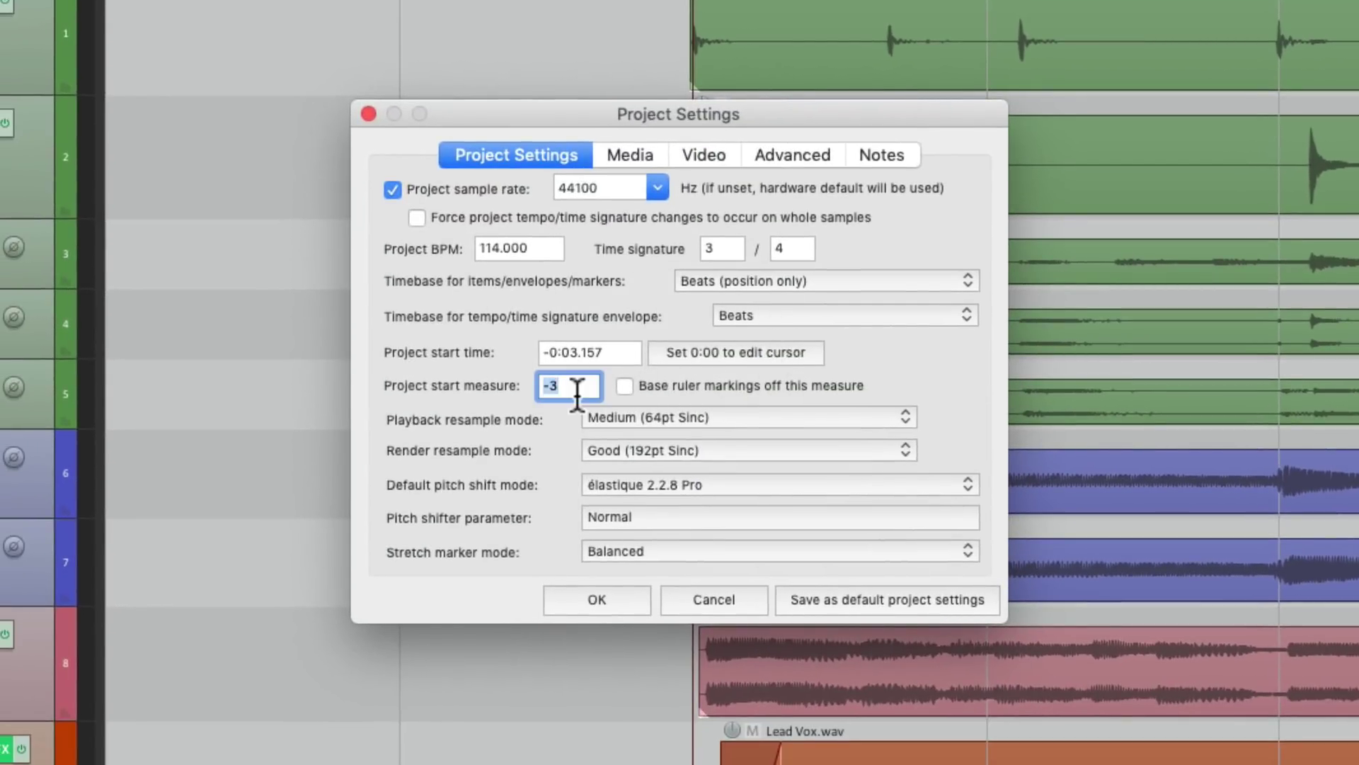
type("-1")
left_click(608, 599)
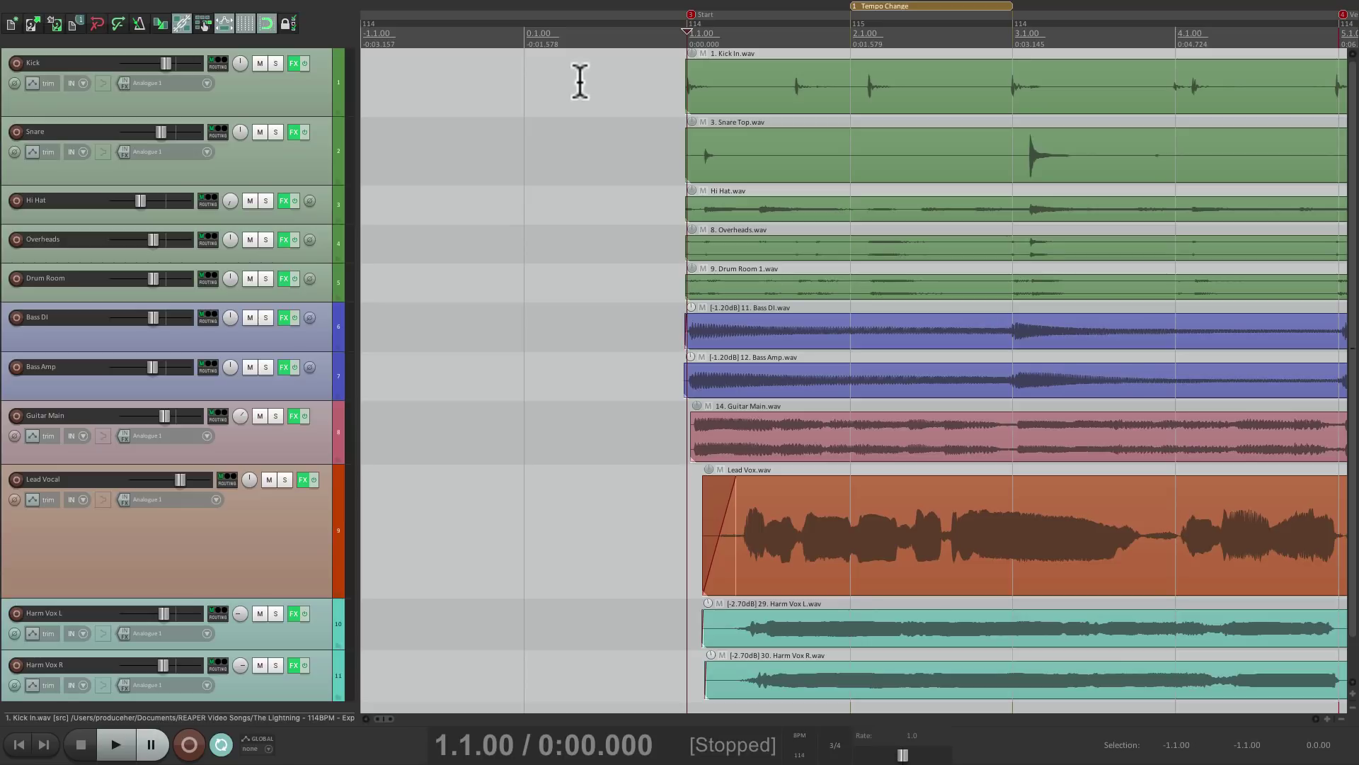
Select the time from bar 5.1.00 to 7.1.00 in the ruler, covering Verse 1 and the Tempo Change
scroll(618, 158, "right", 10)
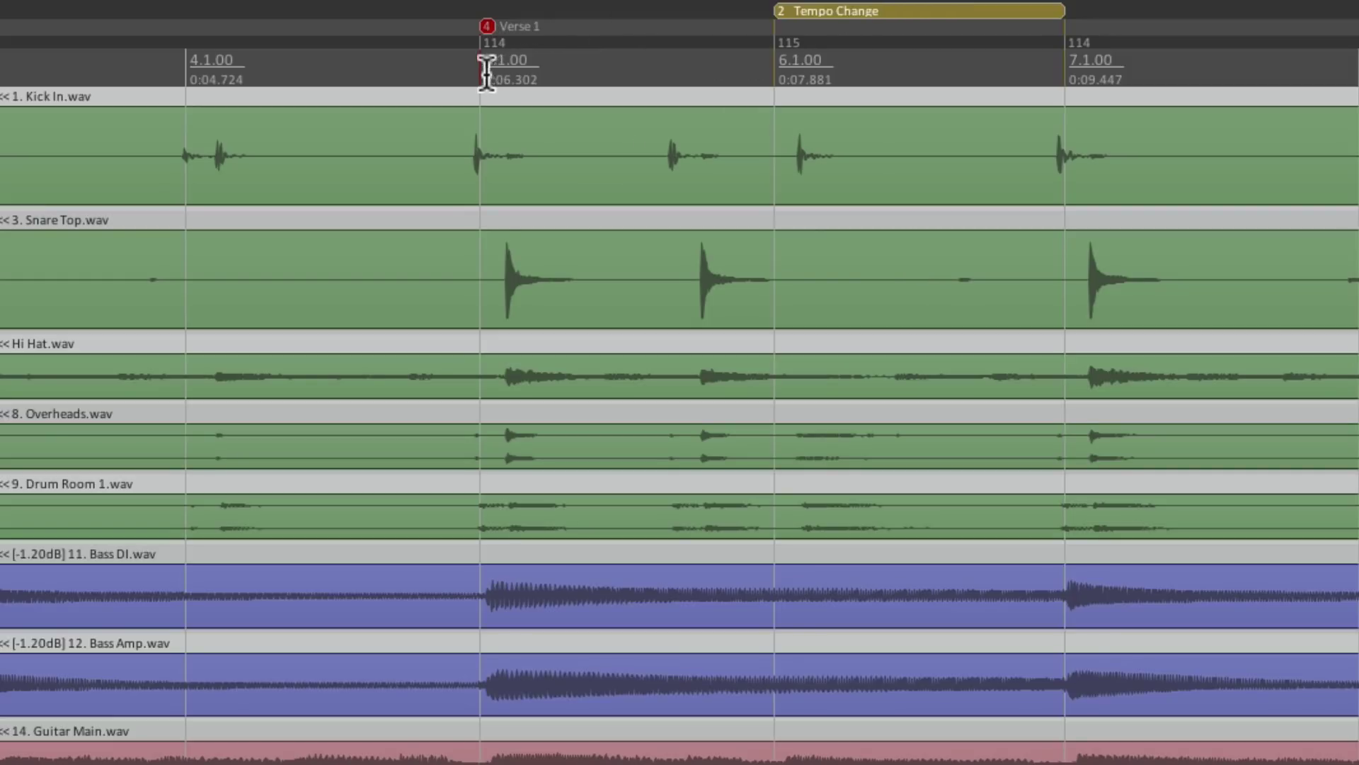
left_click_drag(487, 70, 1057, 55)
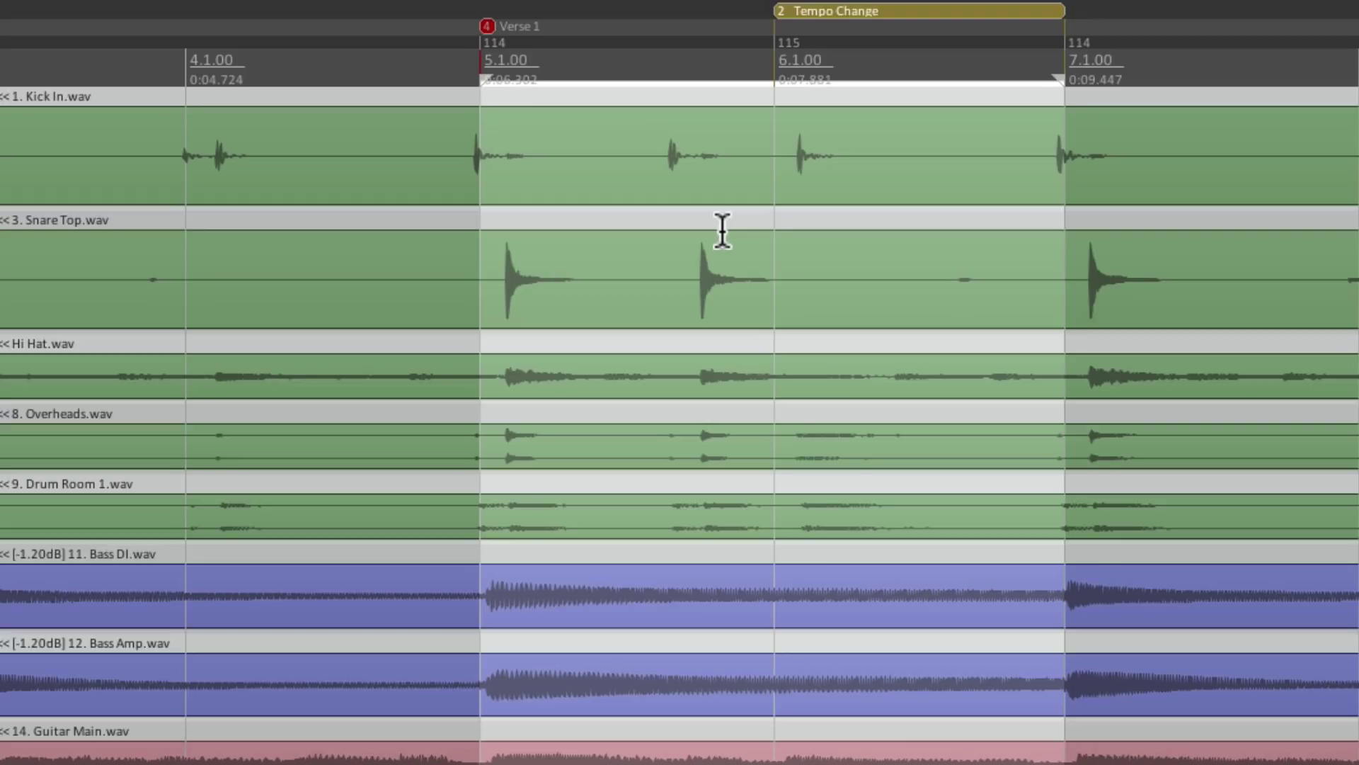
Run 'Insert empty space at time selection (moving later items)' to add two empty bars at 5.1.00
key("shift+slash")
type("insert empty space")
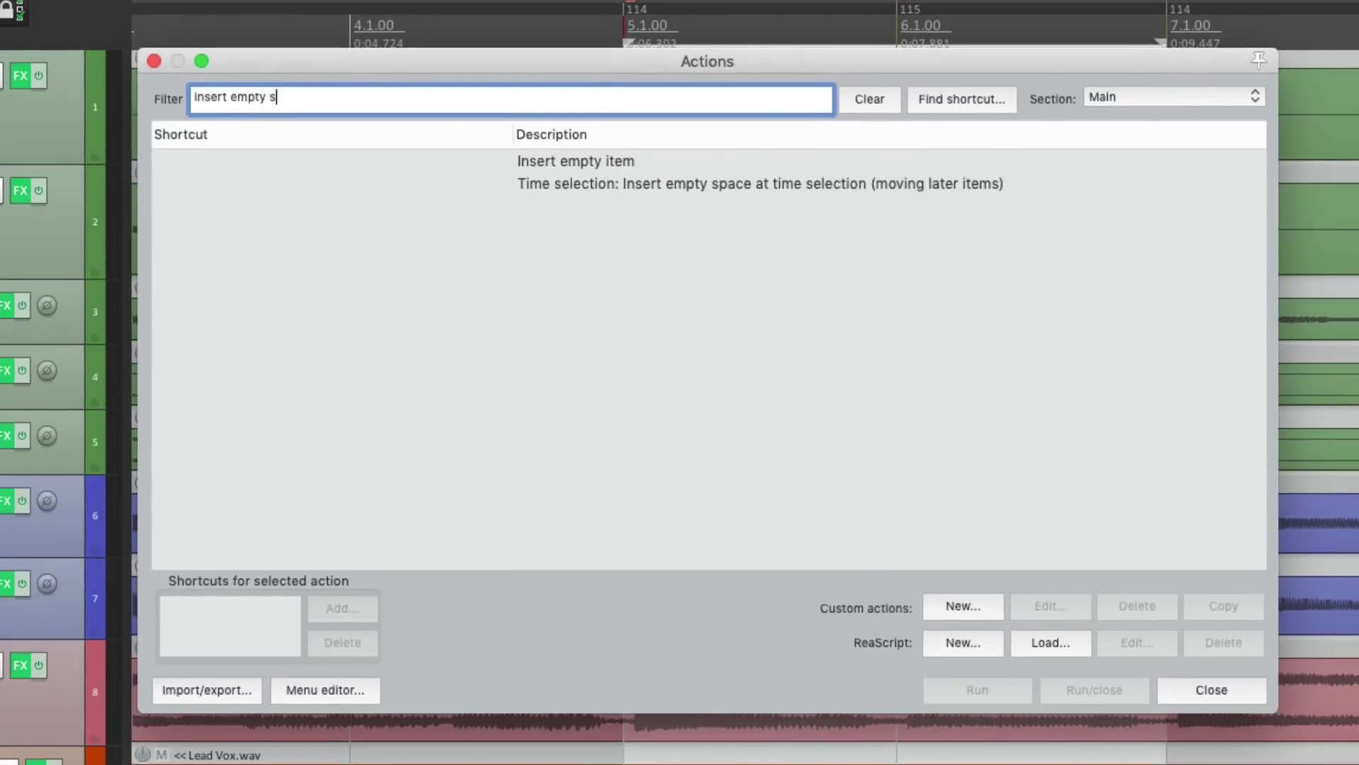
left_click(915, 163)
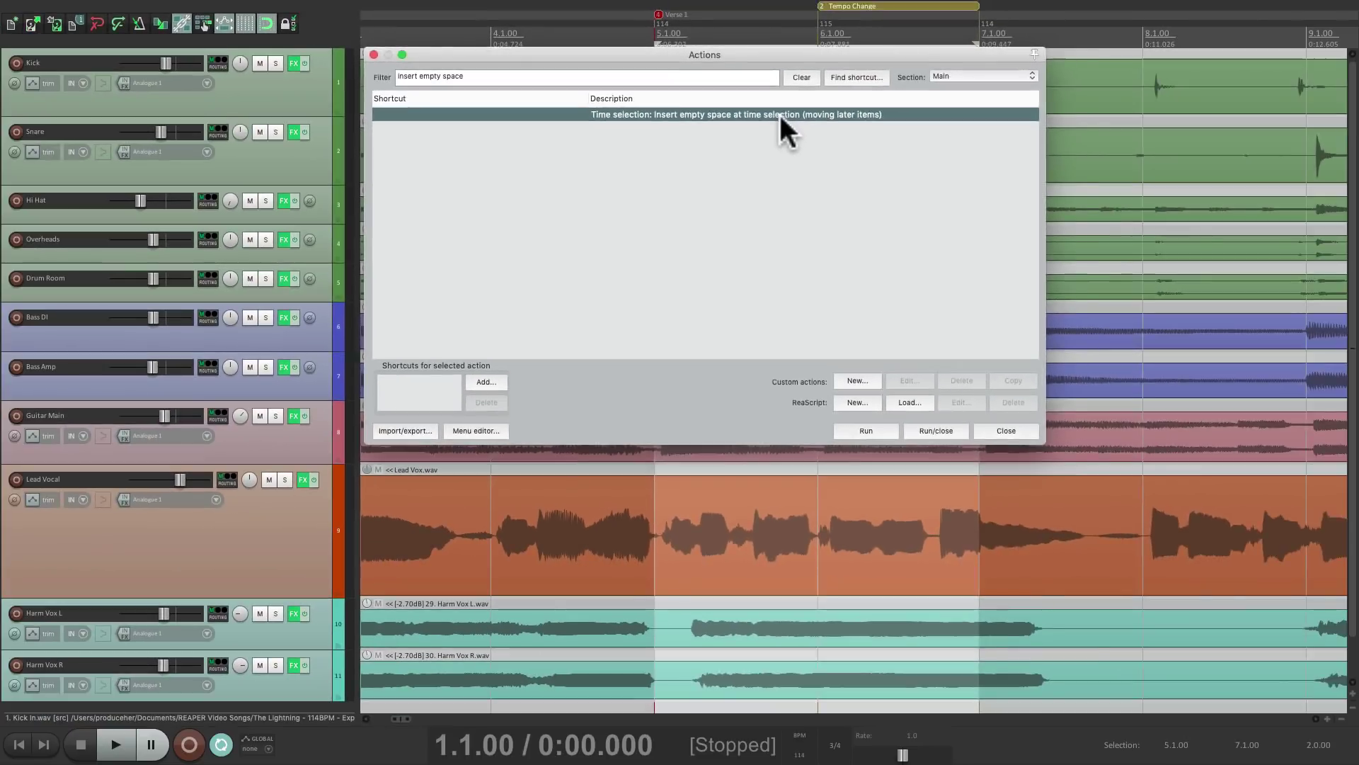
double_click(913, 160)
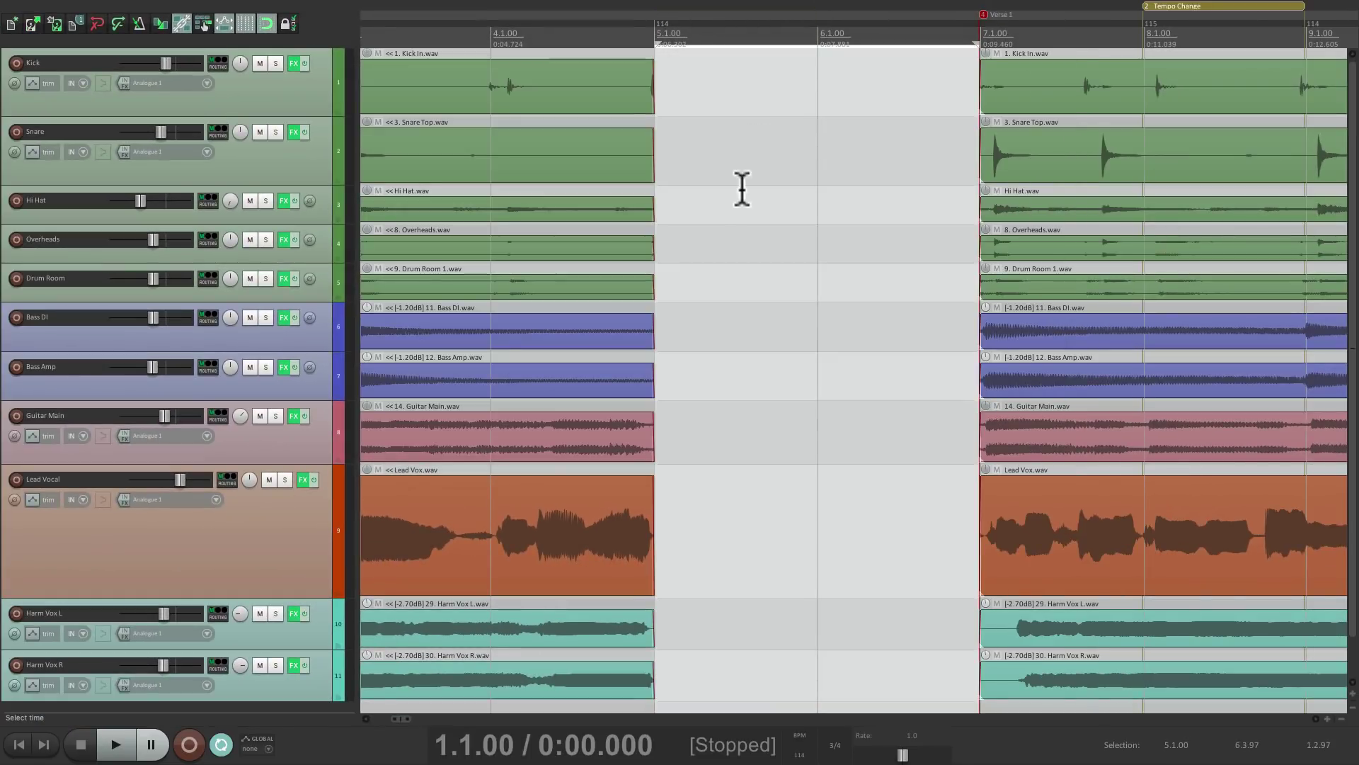
scroll(722, 181, "right", 5)
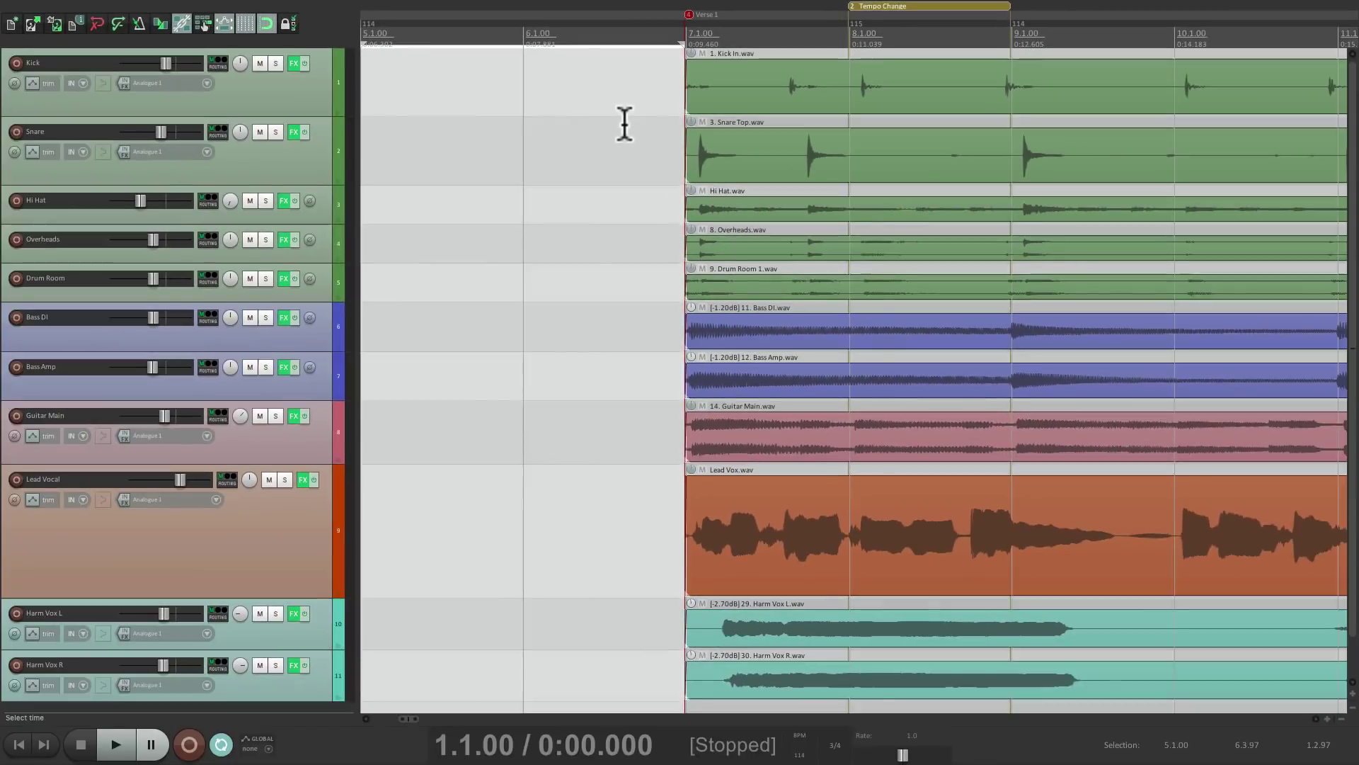
scroll(425, 220, "left", 3)
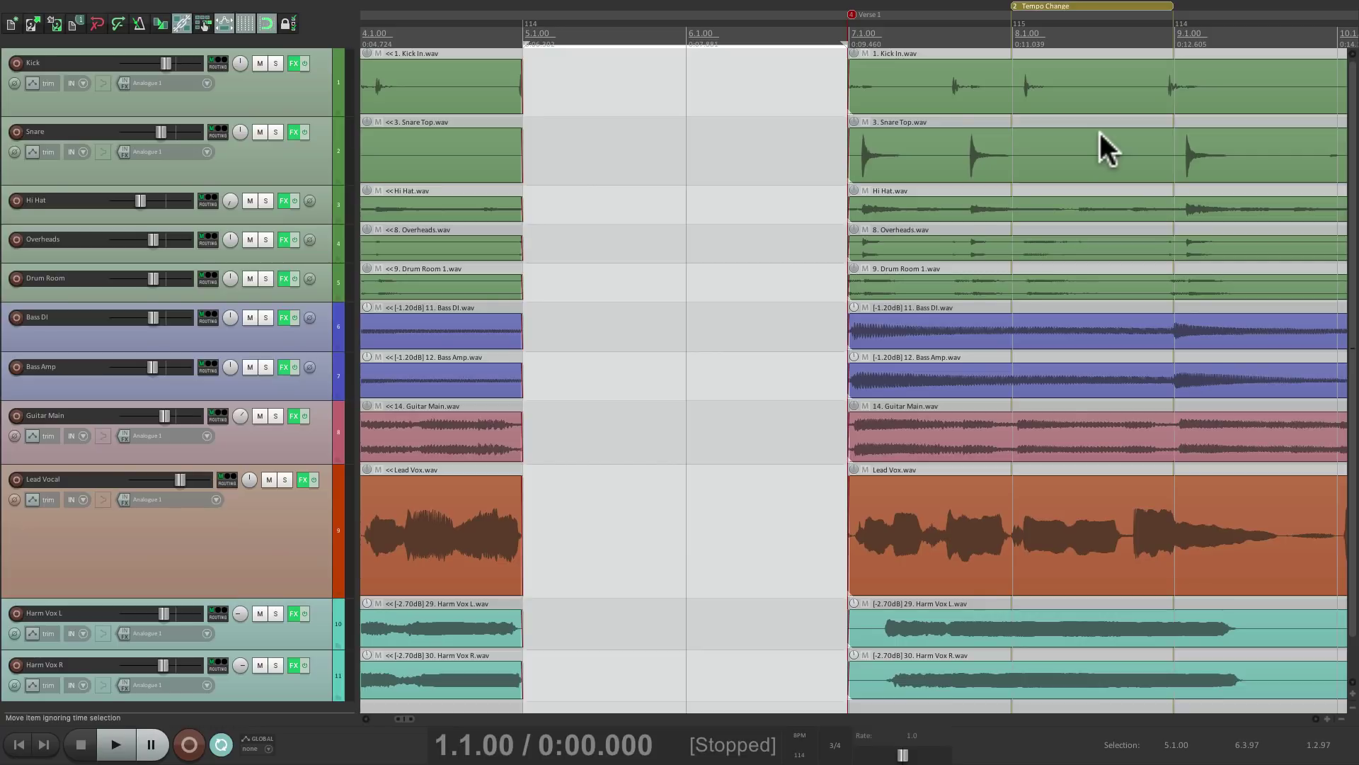
Select the gap from bar 5 and run 'Remove contents of time selection (moving later items)'
left_click_drag(557, 31, 846, 34)
key("shift+slash")
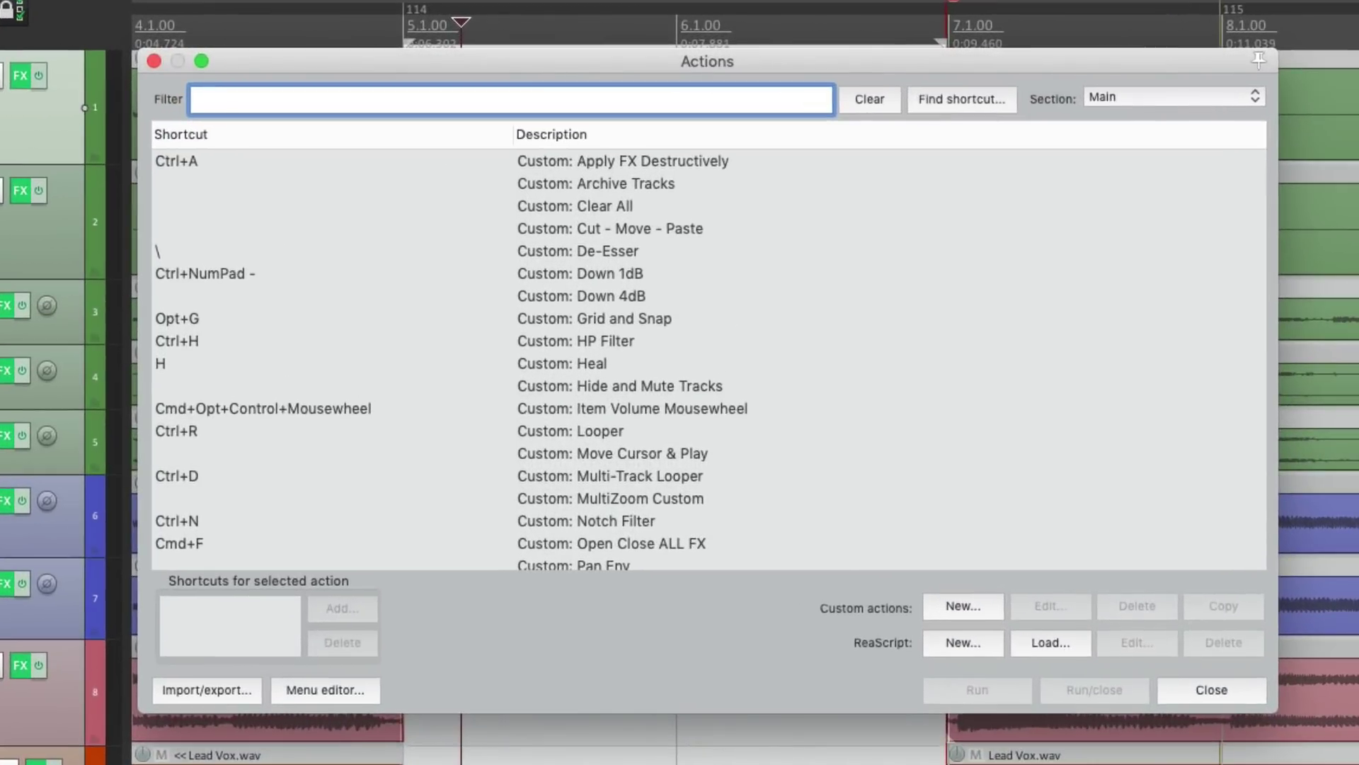
type("remove time")
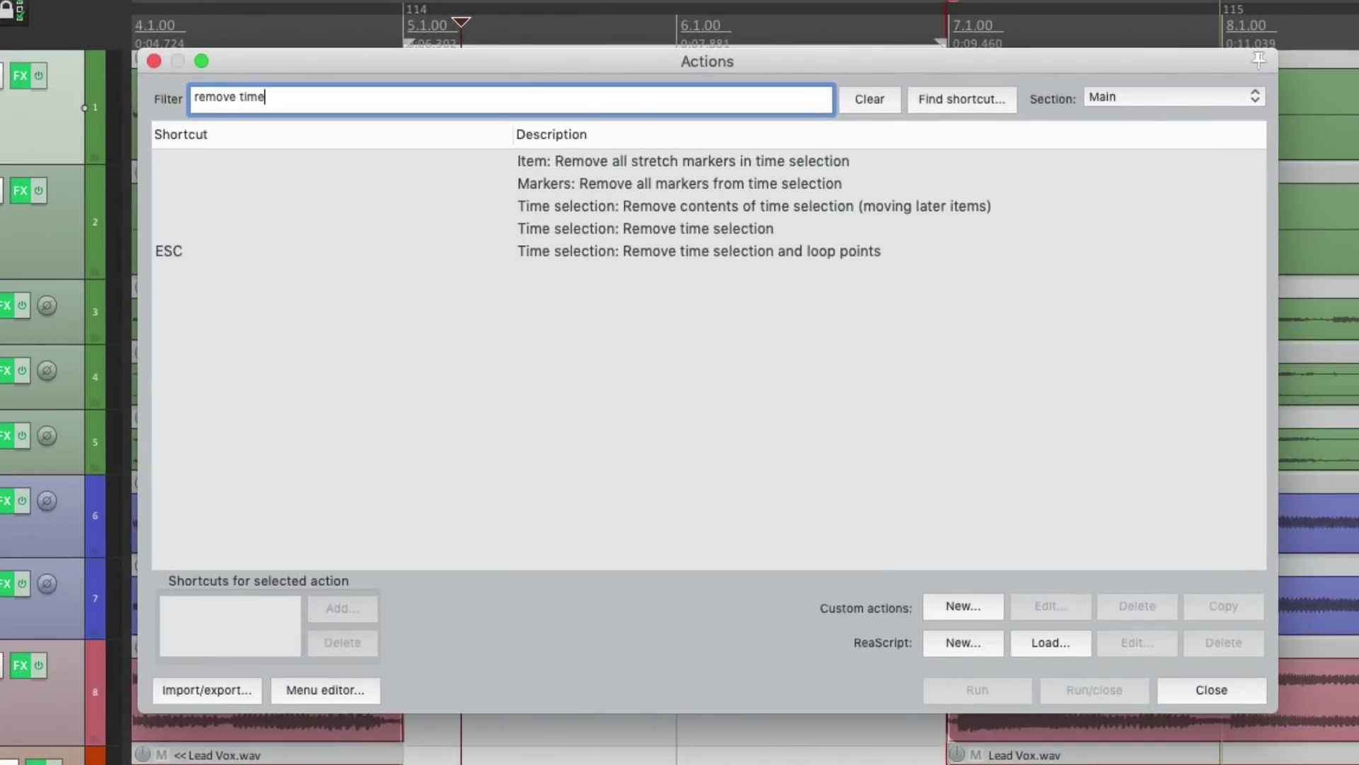
left_click(902, 206)
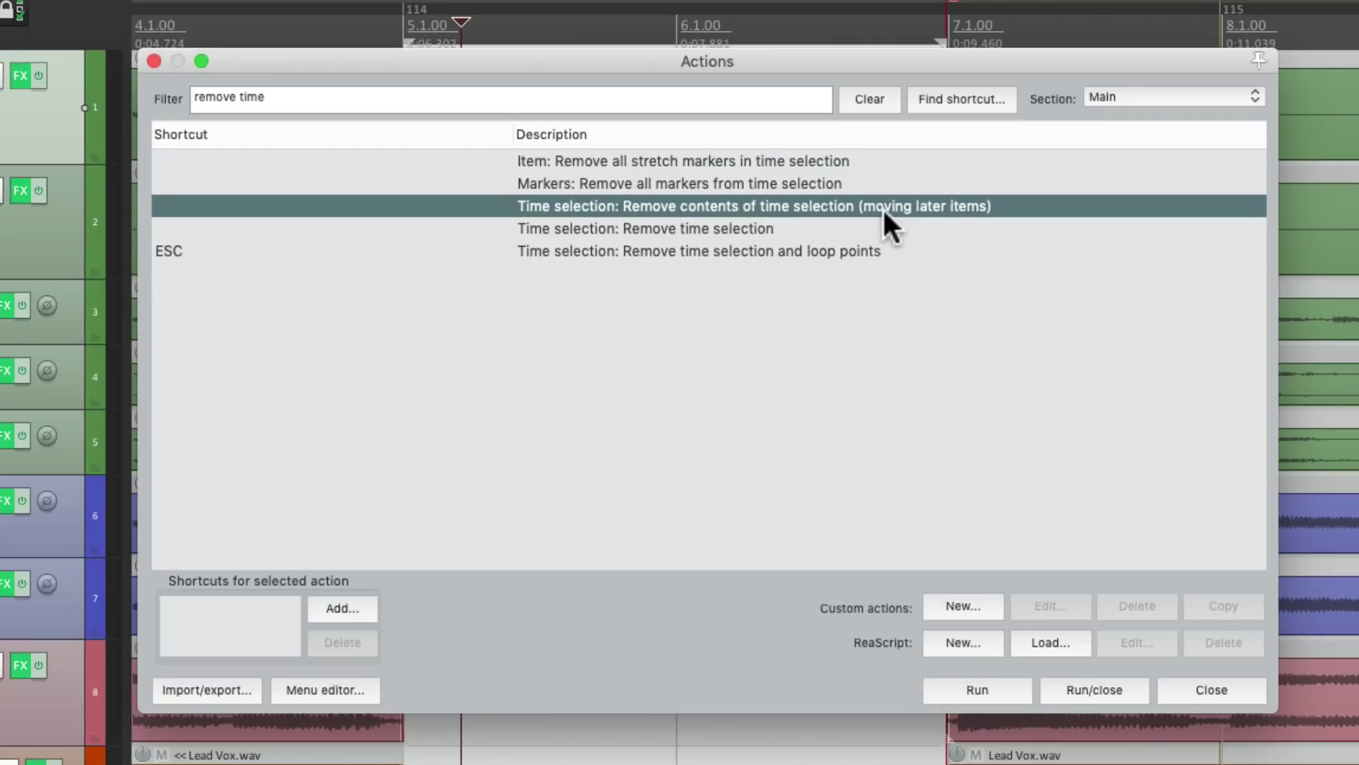
double_click(814, 201)
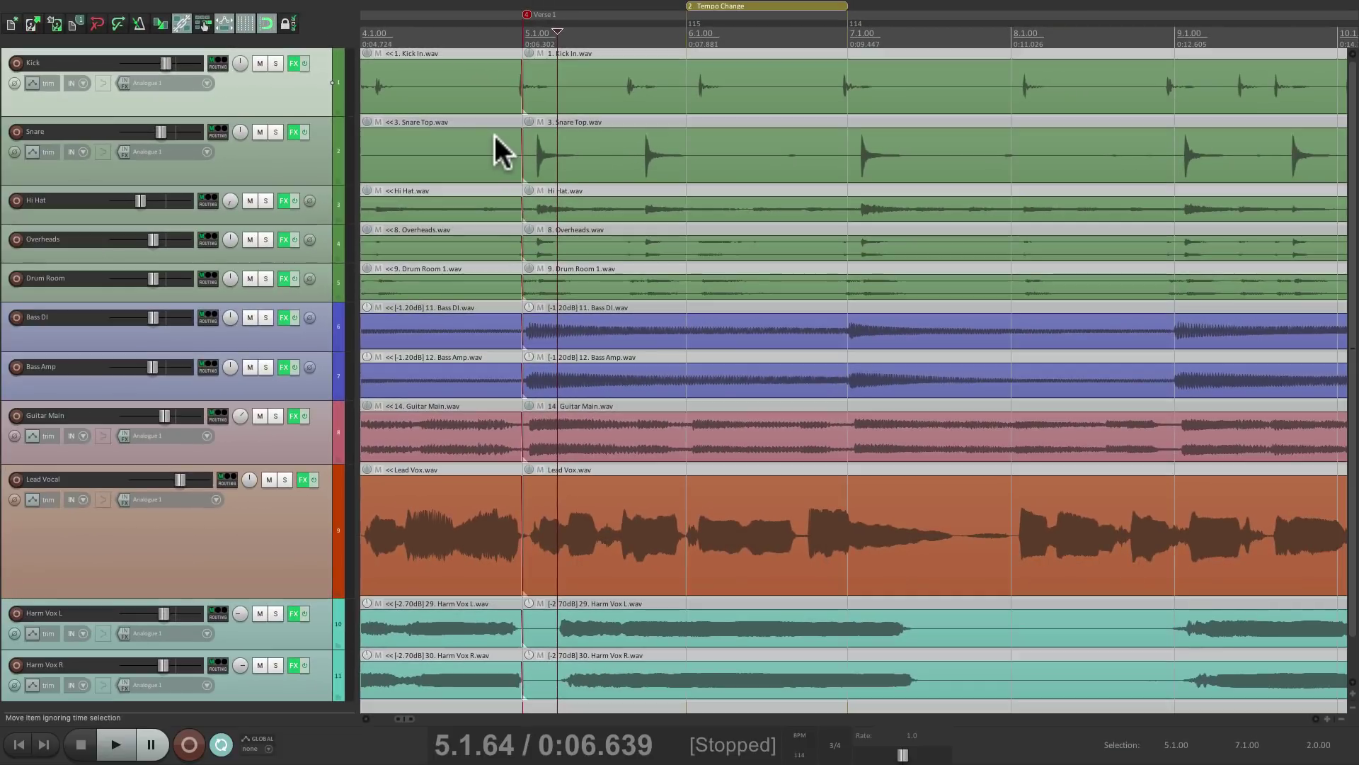